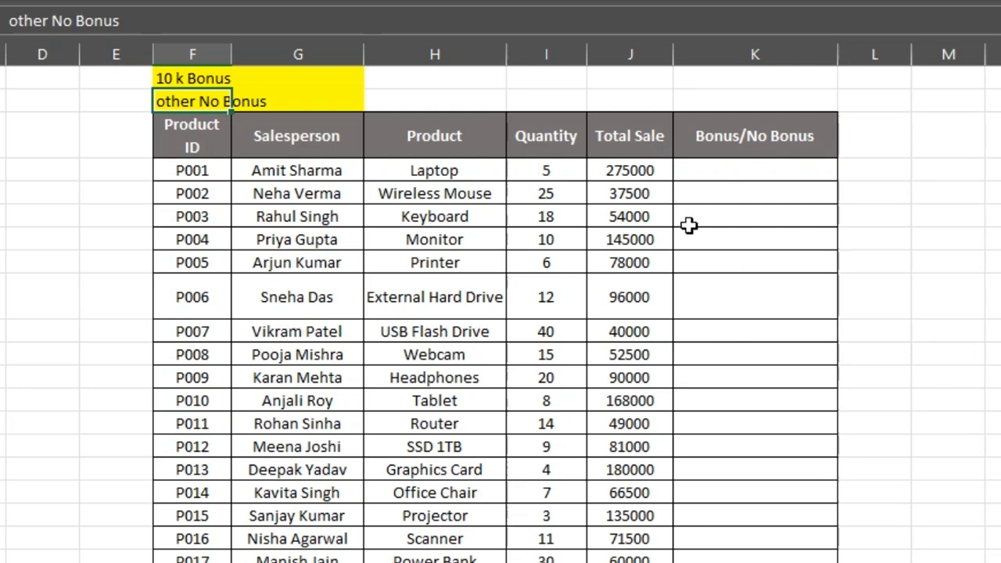
- Begin an IF formula in K5 of the Bonus/No Bonus column, testing whether total sale J5 is >=10000
{"action": "double_click", "coordinate": [736, 171]}
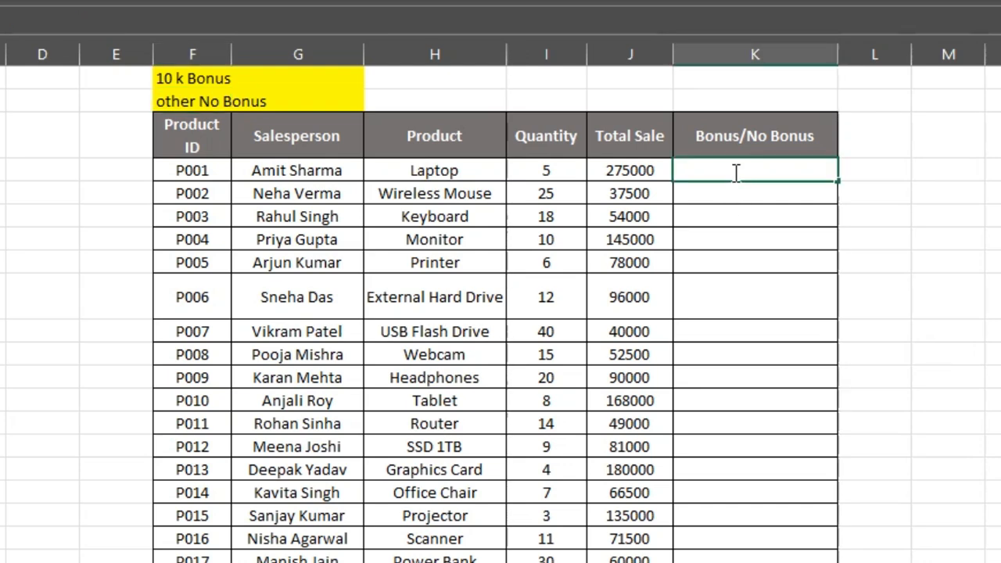
{"action": "type", "text": "=if"}
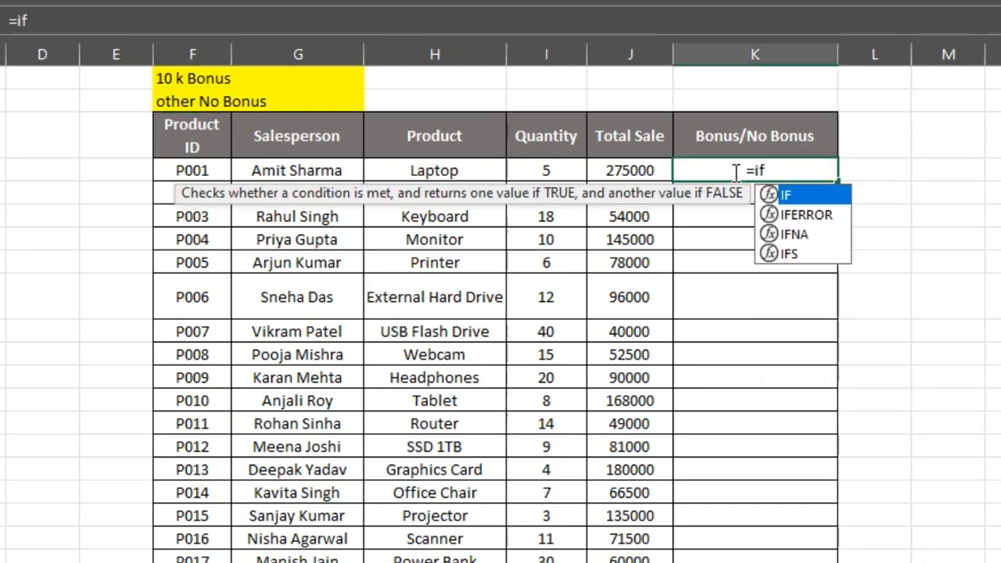
{"action": "key", "text": "Tab"}
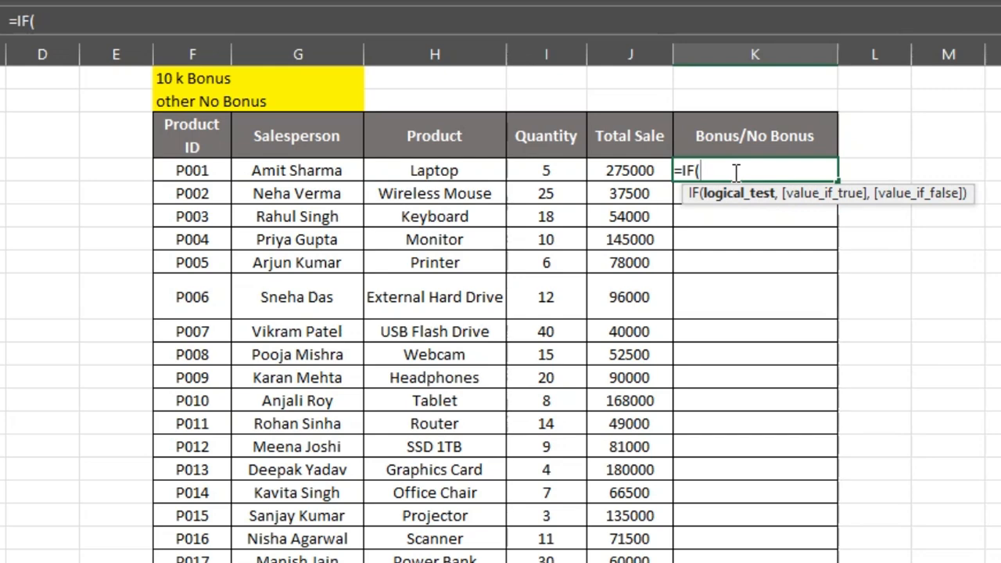
{"action": "left_click", "coordinate": [618, 170]}
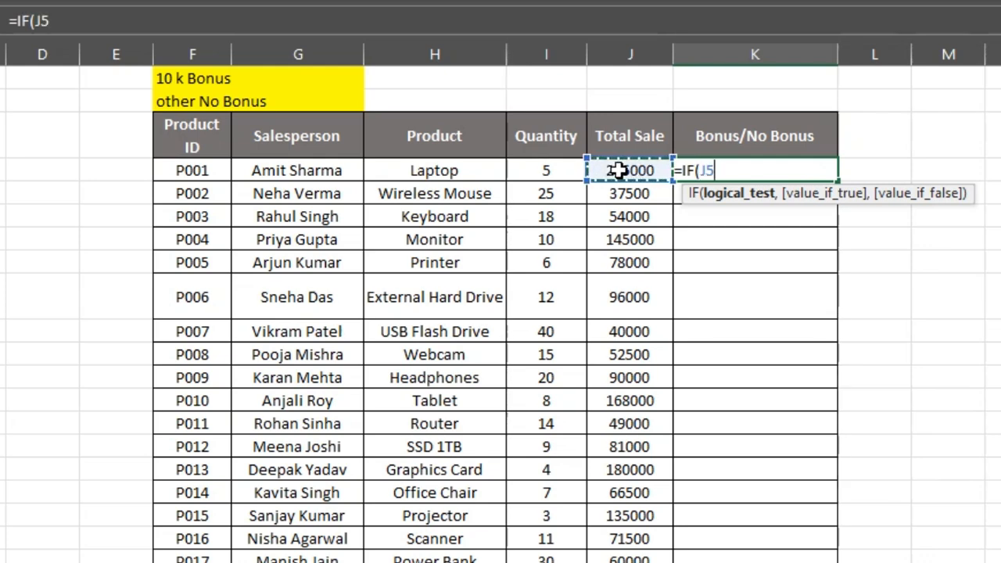
{"action": "type", "text": ">"}
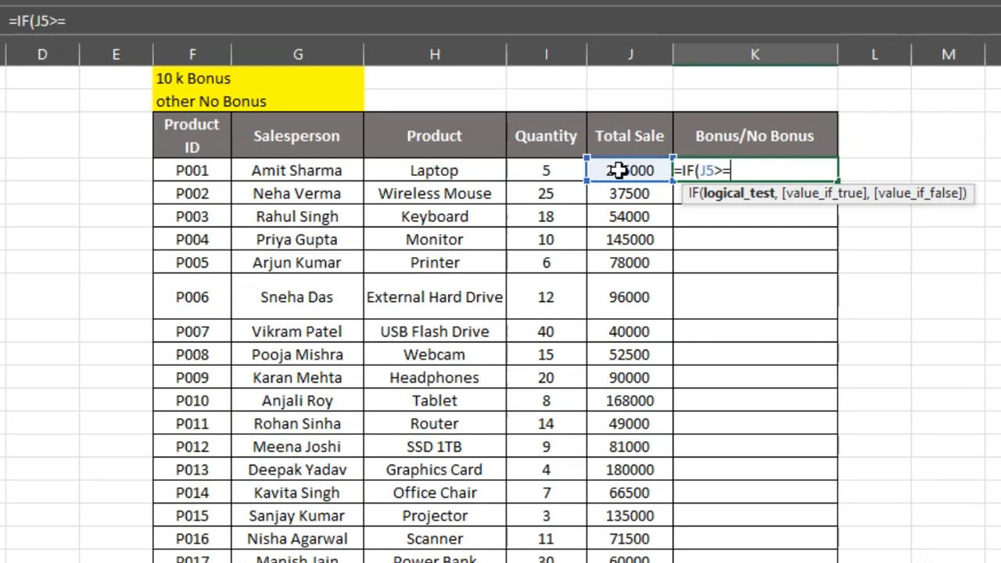
{"action": "type", "text": "=10000"}
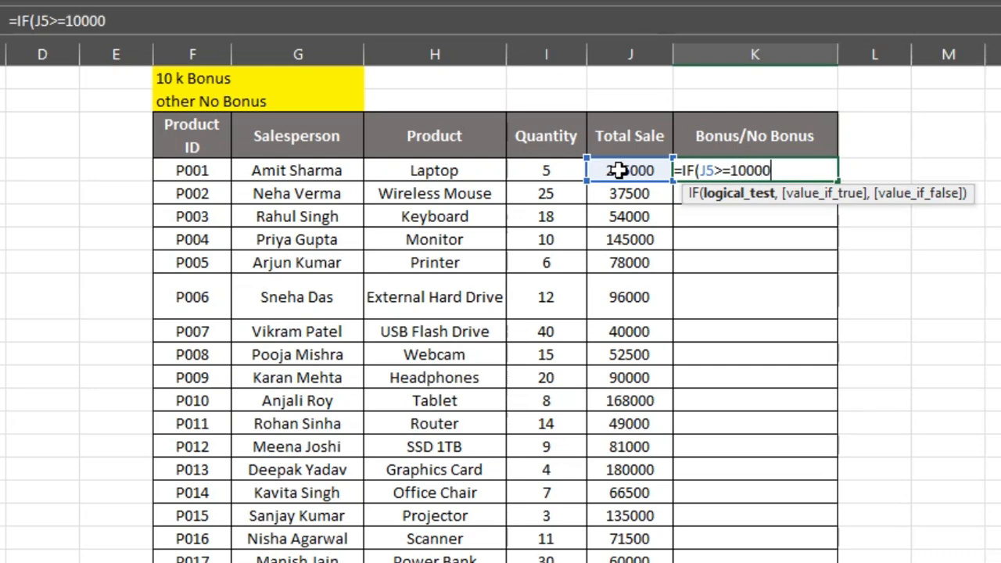
{"action": "type", "text": ",\"Bonus"}
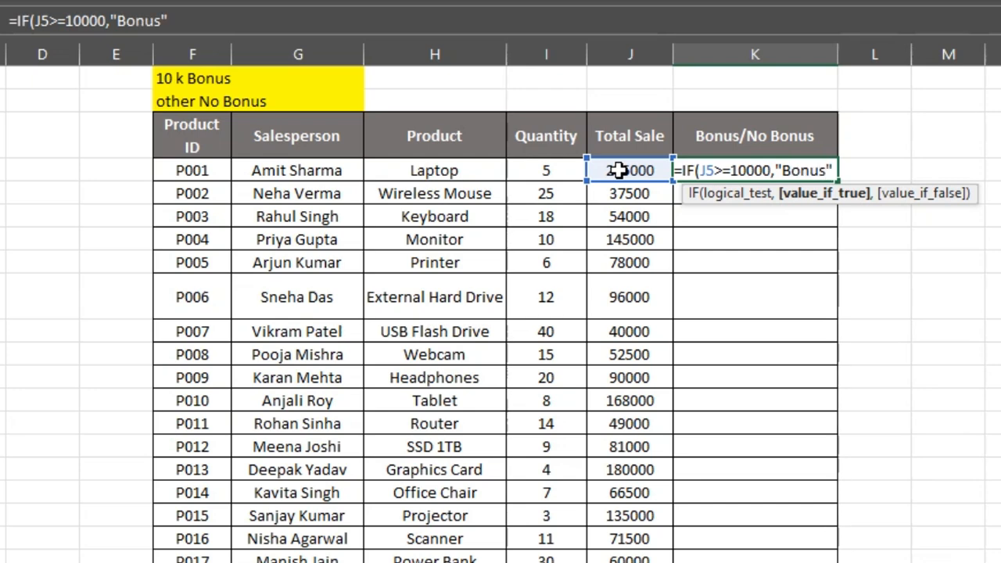
{"action": "type", "text": "\","}
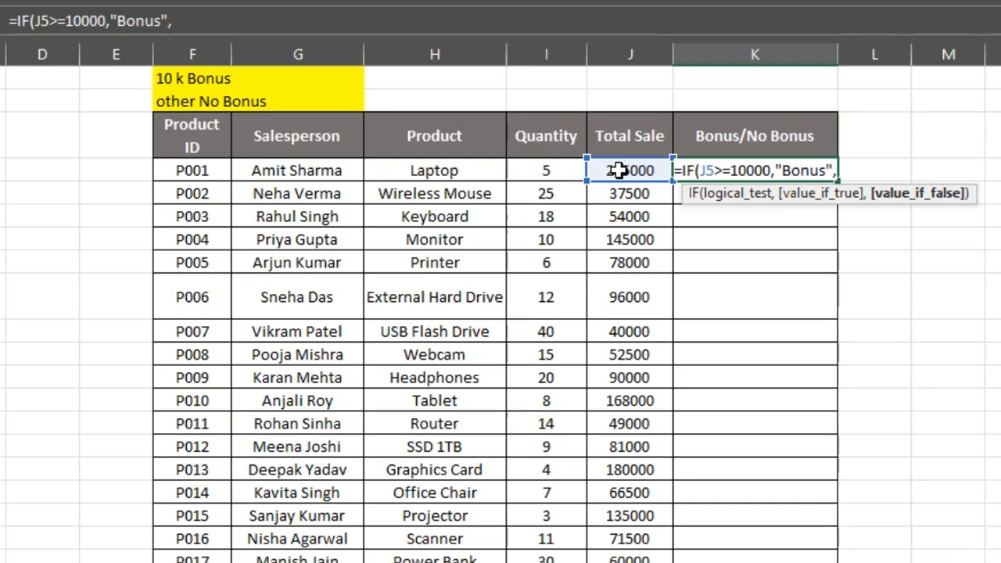
{"action": "type", "text": "N"}
- Complete the IF formula to return "Bonus" when the test is true and "No Bonus" otherwise
{"action": "key", "text": "BackSpace"}
{"action": "type", "text": "\""}
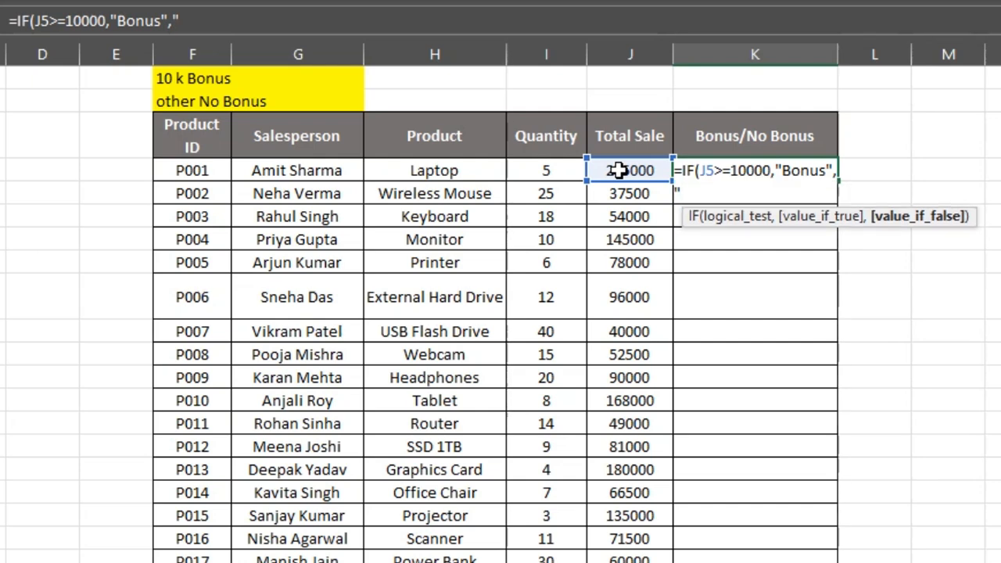
{"action": "type", "text": "No Bonus"}
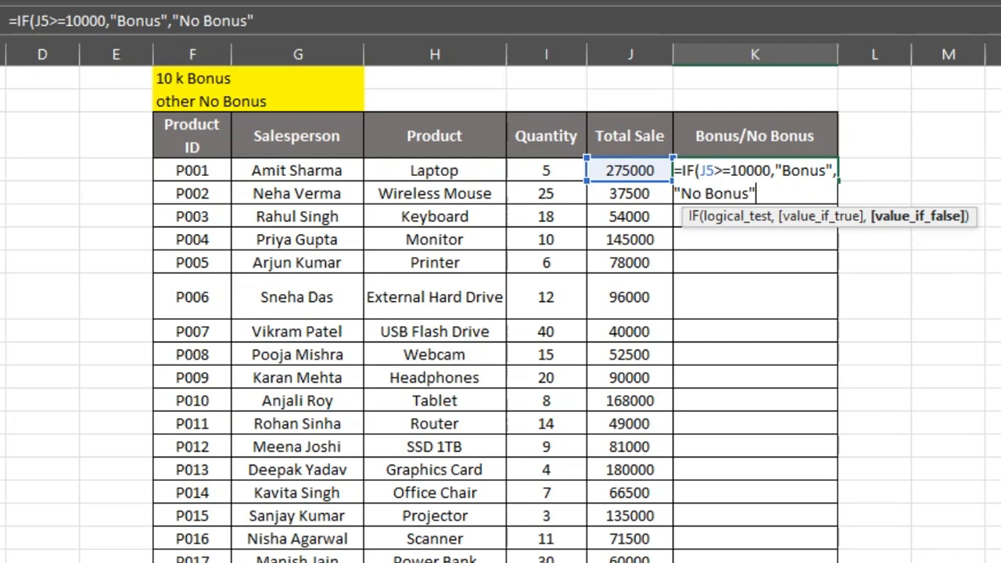
{"action": "left_click", "coordinate": [768, 192]}
{"action": "key", "text": "Return"}
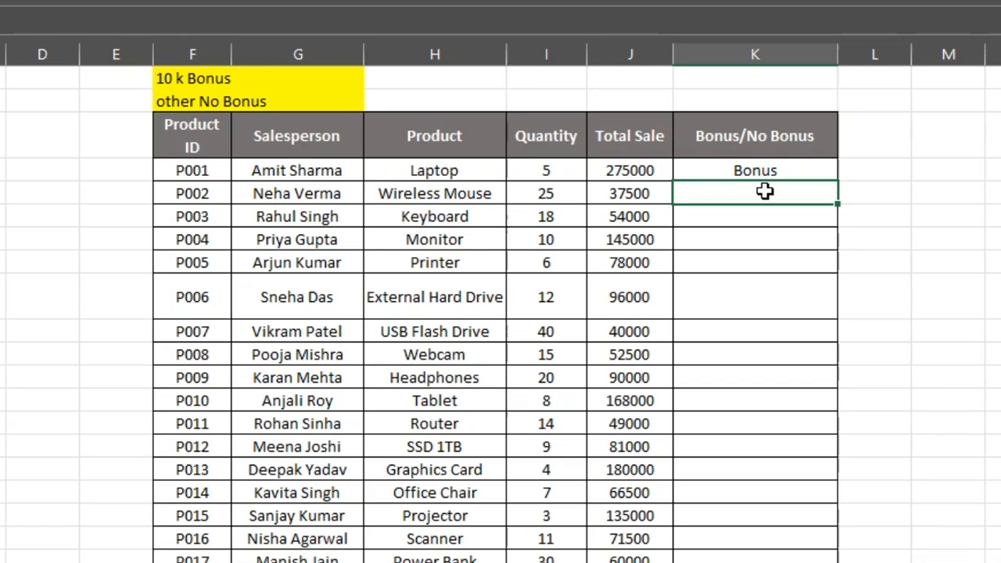
- Fill the IF formula from K5 down the rest of the Bonus/No Bonus column
{"action": "left_click", "coordinate": [803, 170]}
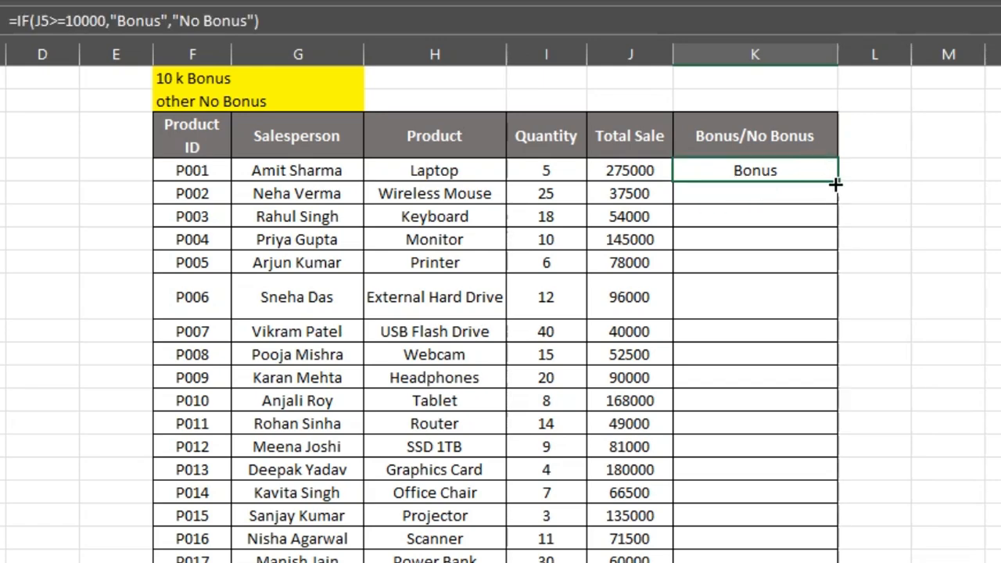
{"action": "double_click", "coordinate": [836, 183]}
{"action": "scroll", "coordinate": [977, 430], "scroll_direction": "down", "scroll_amount": 1}
{"action": "scroll", "coordinate": [977, 430], "scroll_direction": "up", "scroll_amount": 2}
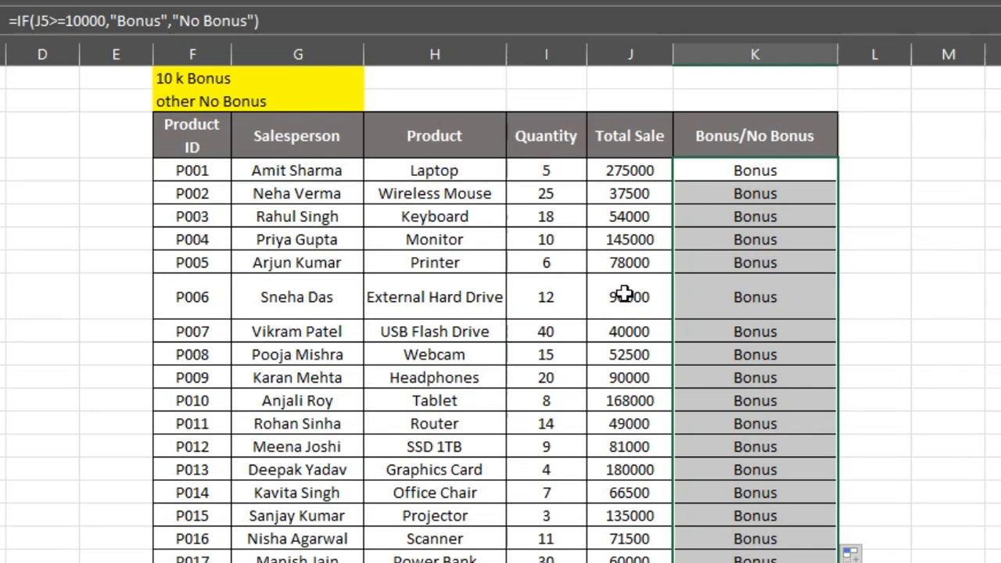
- Set the Total Sale to 8000 for P006, 500 for P003 and 4000 for P014
{"action": "left_click", "coordinate": [624, 294]}
{"action": "type", "text": "8000"}
{"action": "key", "text": "Return"}
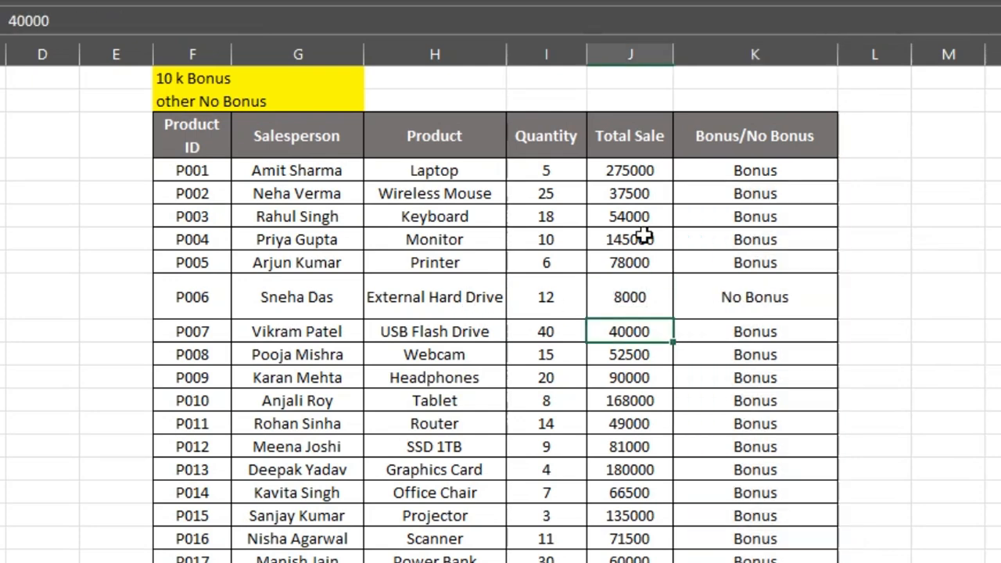
{"action": "left_click", "coordinate": [658, 214]}
{"action": "type", "text": "500"}
{"action": "key", "text": "Return"}
{"action": "left_click", "coordinate": [634, 492]}
{"action": "type", "text": "4000"}
{"action": "key", "text": "Return"}
{"action": "scroll", "coordinate": [949, 448], "scroll_direction": "down", "scroll_amount": 2}
{"action": "scroll", "coordinate": [949, 449], "scroll_direction": "up", "scroll_amount": 2}
{"action": "scroll", "coordinate": [949, 449], "scroll_direction": "down", "scroll_amount": 1}
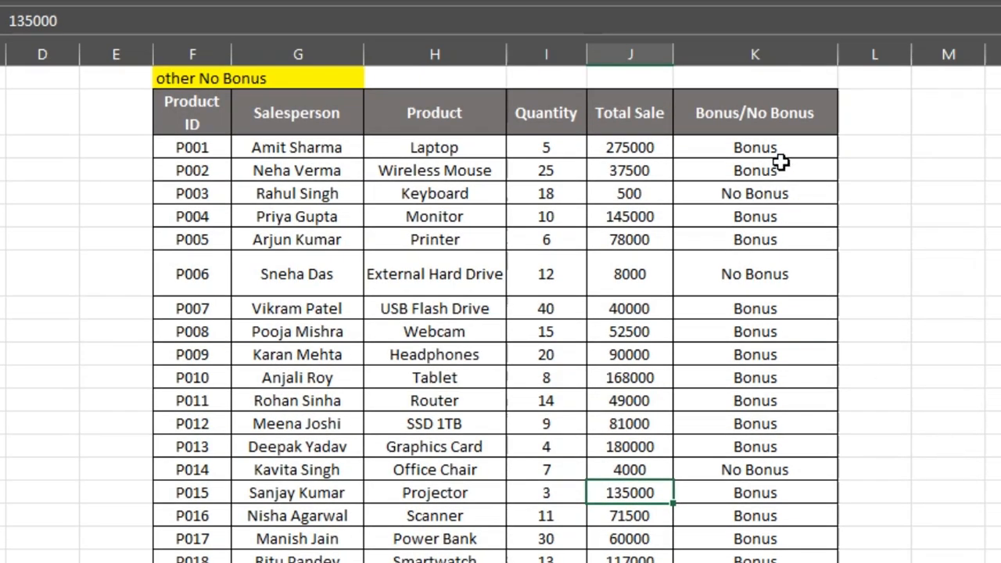
- Review the Bonus/No Bonus results and the Student Name, Marks and Pass/Fail columns of the Ifs table
{"action": "left_click_drag", "start_coordinate": [783, 148], "coordinate": [753, 552]}
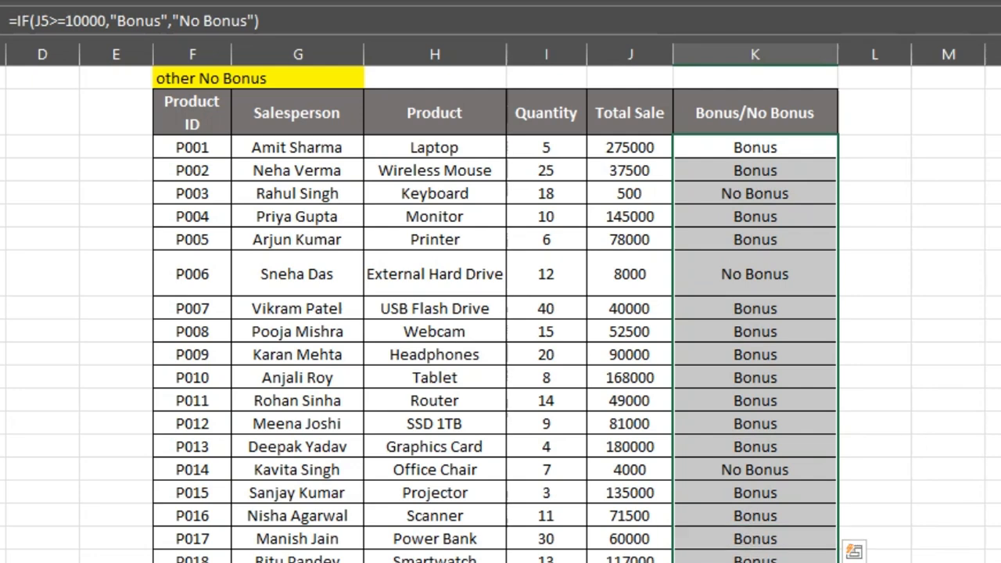
{"action": "left_click", "coordinate": [697, 212]}
{"action": "left_click_drag", "start_coordinate": [268, 166], "coordinate": [274, 423]}
{"action": "left_click", "coordinate": [546, 289]}
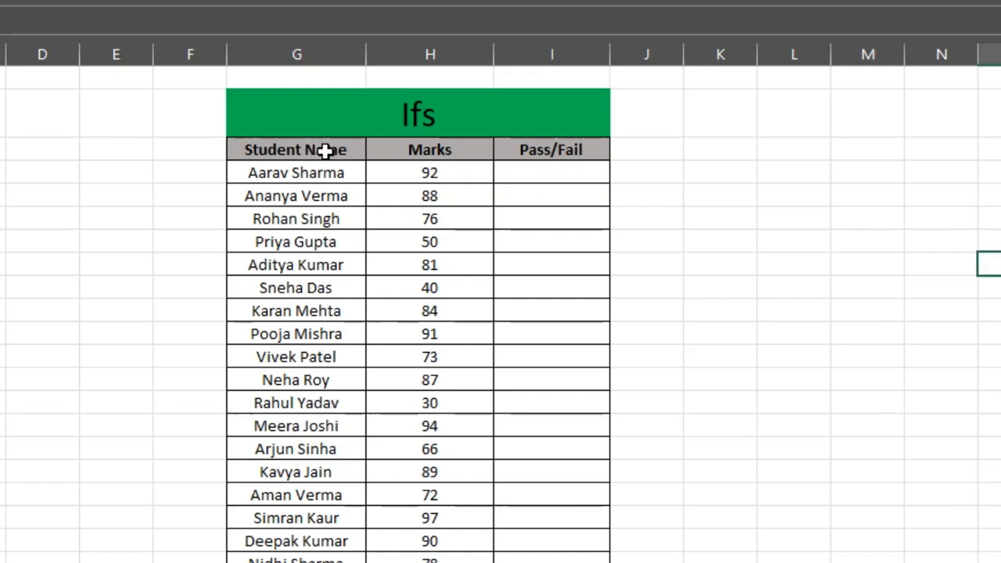
{"action": "left_click_drag", "start_coordinate": [327, 149], "coordinate": [351, 332]}
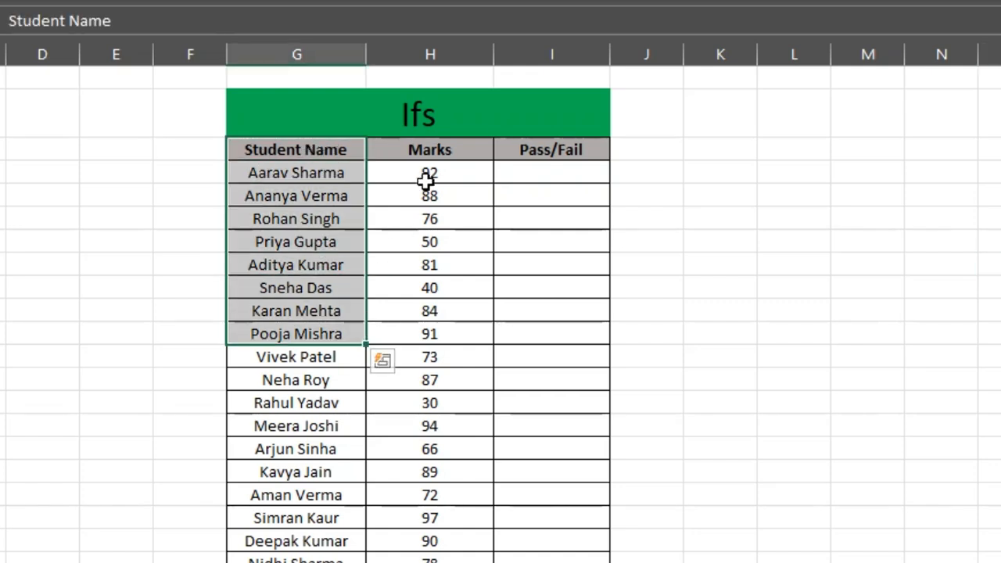
{"action": "left_click_drag", "start_coordinate": [438, 149], "coordinate": [437, 374]}
{"action": "left_click_drag", "start_coordinate": [570, 164], "coordinate": [570, 376]}
{"action": "left_click", "coordinate": [848, 291]}
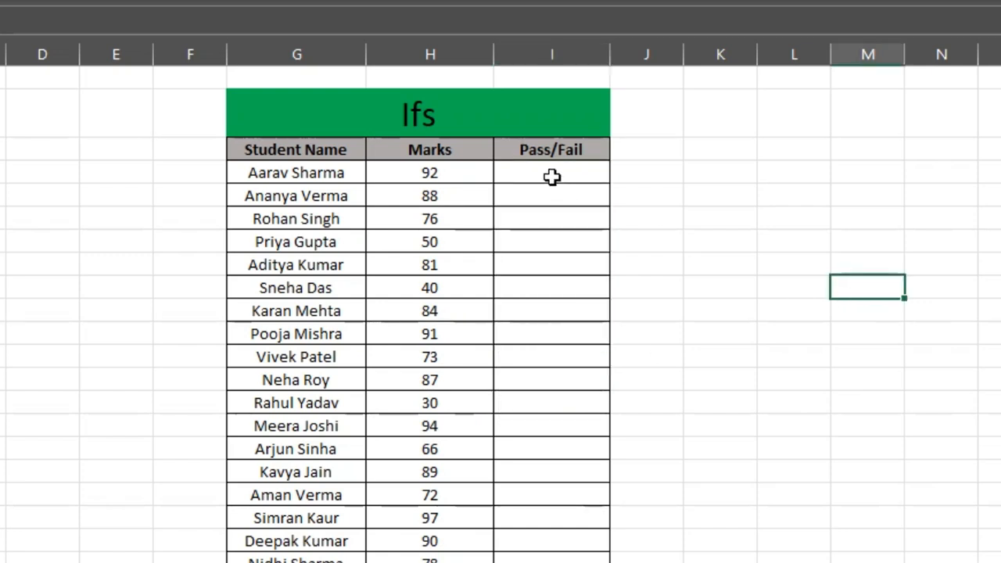
- Enter an IFS formula in I4 grading H4: "Excellent" for >=90, "Very Good" for >=75, "Good" for >=60, "Pass" for >=40, otherwise "Fail"
{"action": "double_click", "coordinate": [552, 175]}
{"action": "type", "text": "=ifs"}
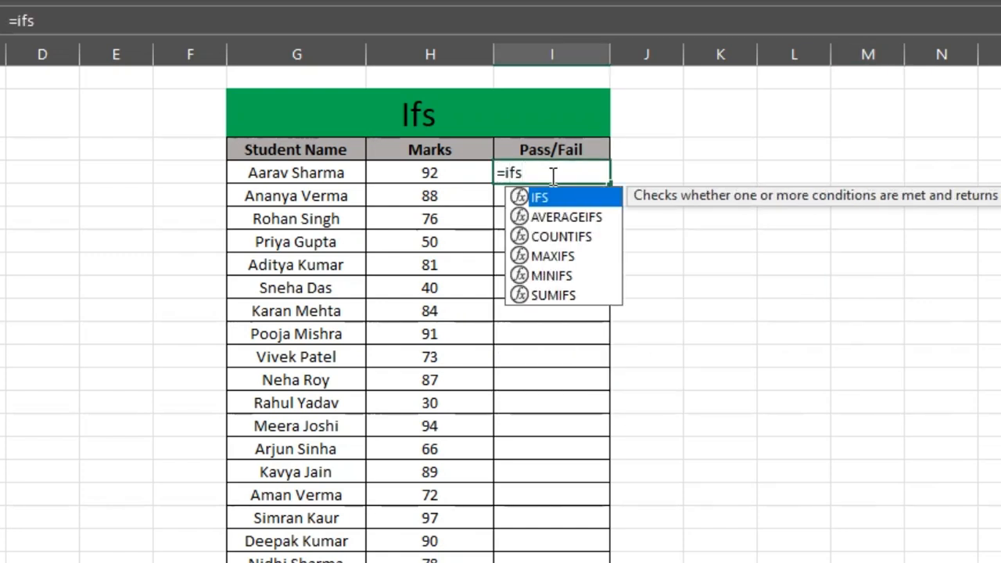
{"action": "key", "text": "Tab"}
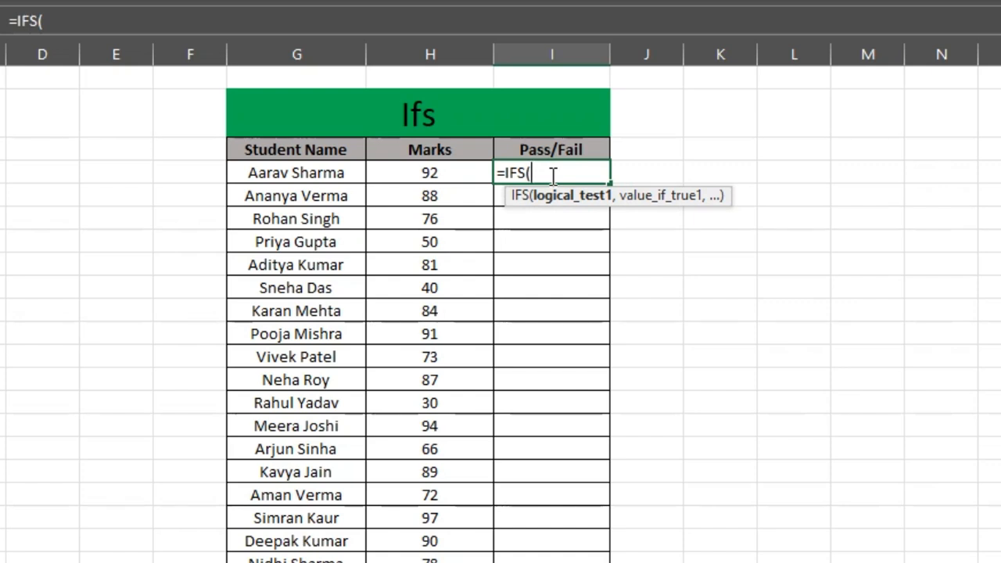
{"action": "left_click", "coordinate": [449, 172]}
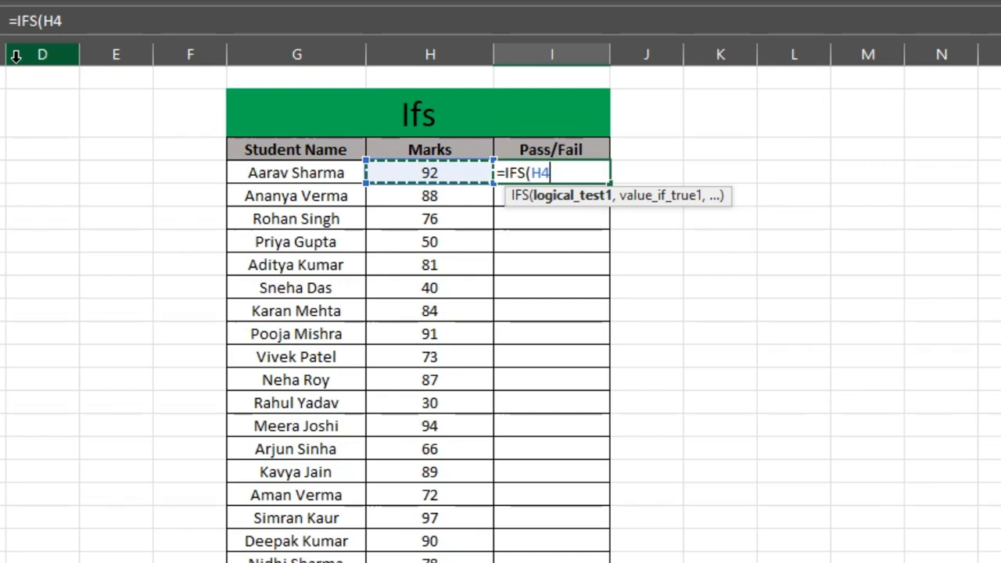
{"action": "type", "text": ">"}
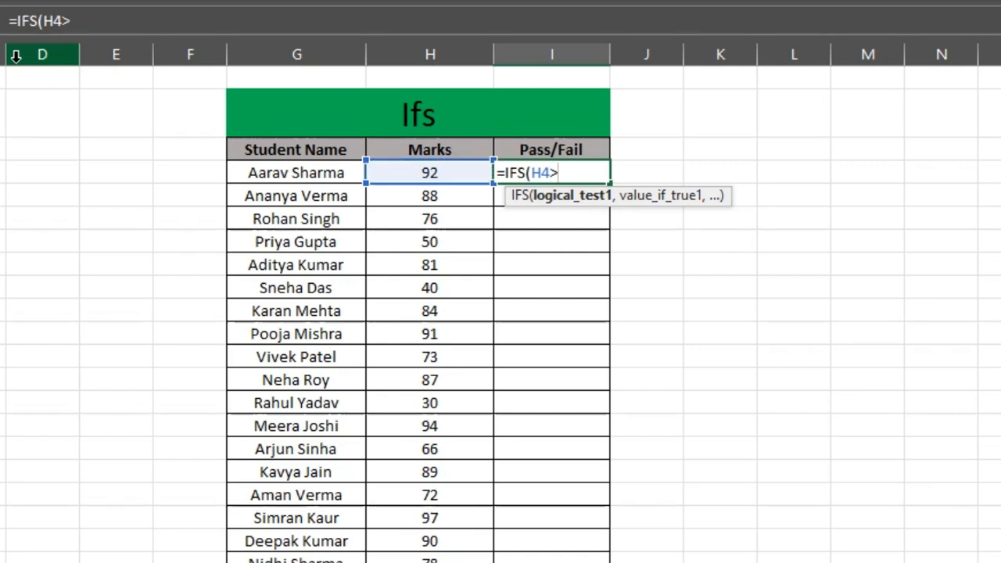
{"action": "type", "text": "=90"}
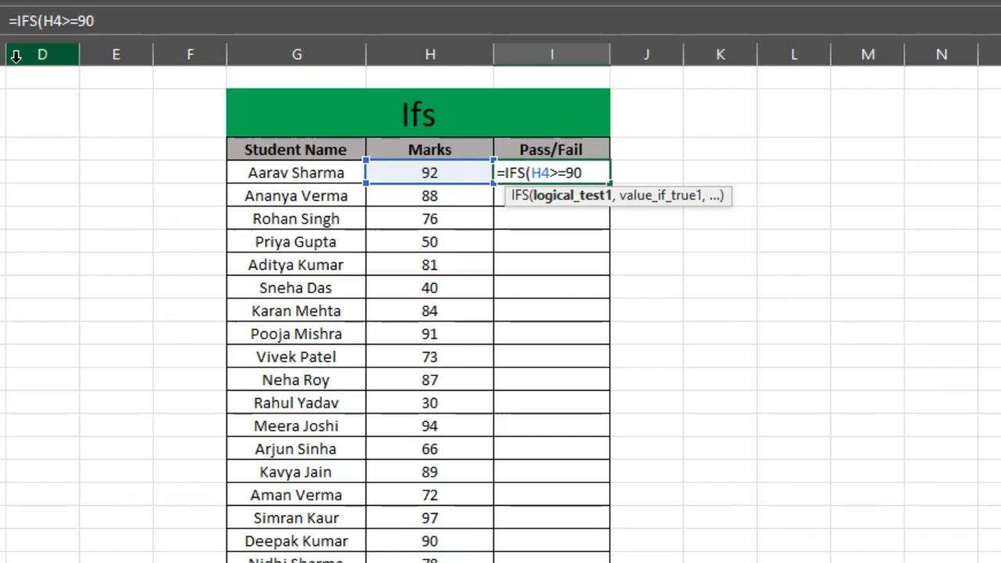
{"action": "type", "text": ","}
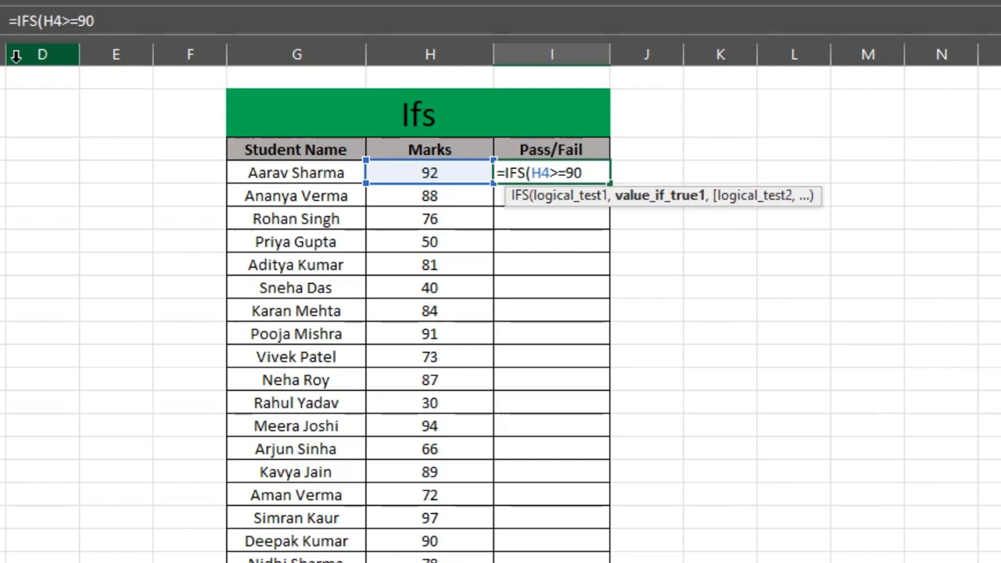
{"action": "type", "text": "\"Exce"}
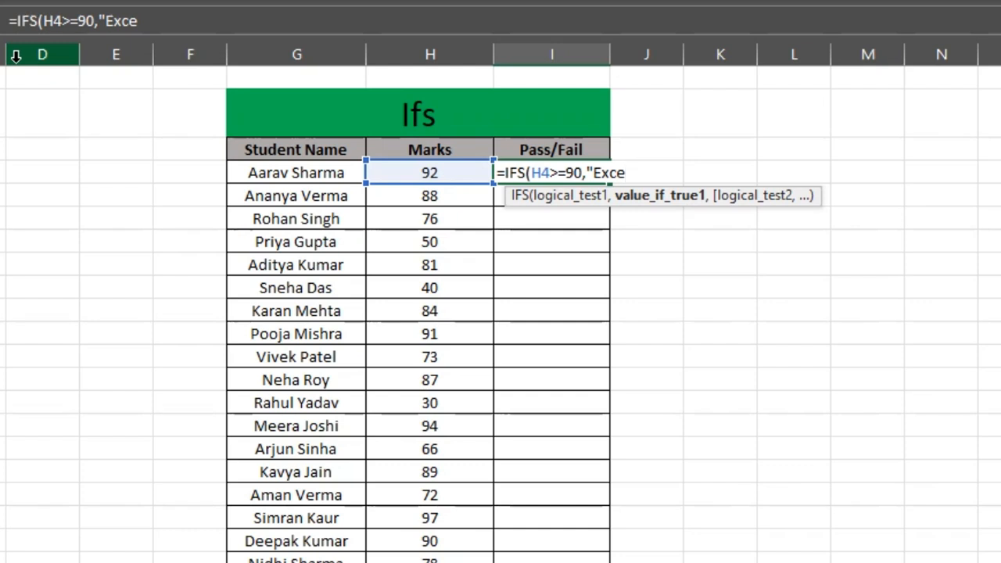
{"action": "type", "text": "llen"}
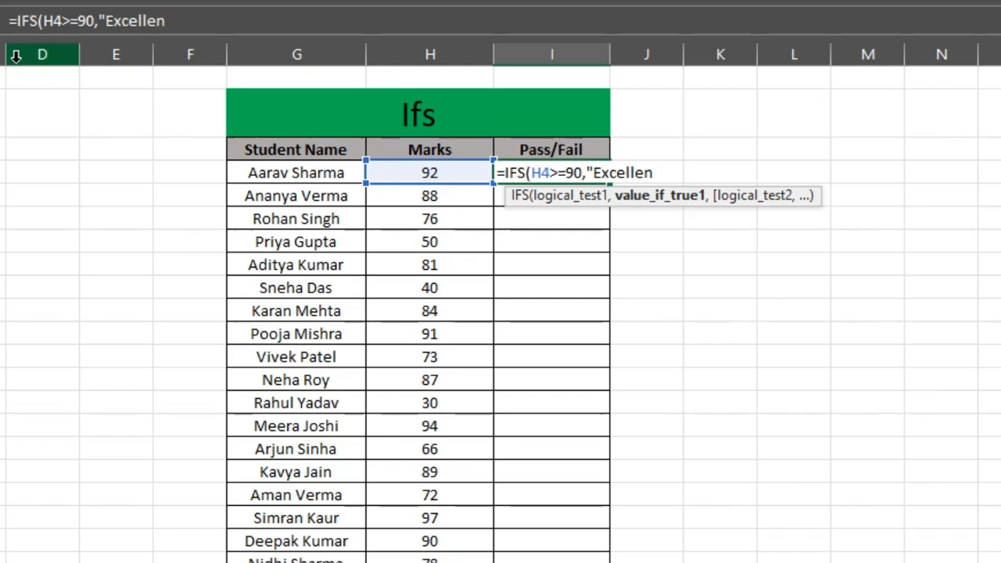
{"action": "type", "text": "t\""}
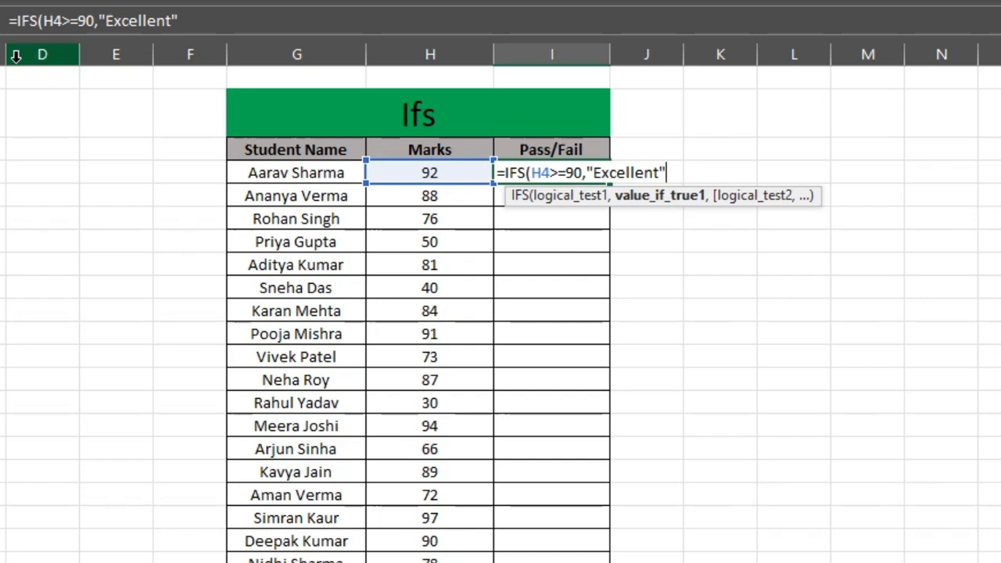
{"action": "type", "text": ","}
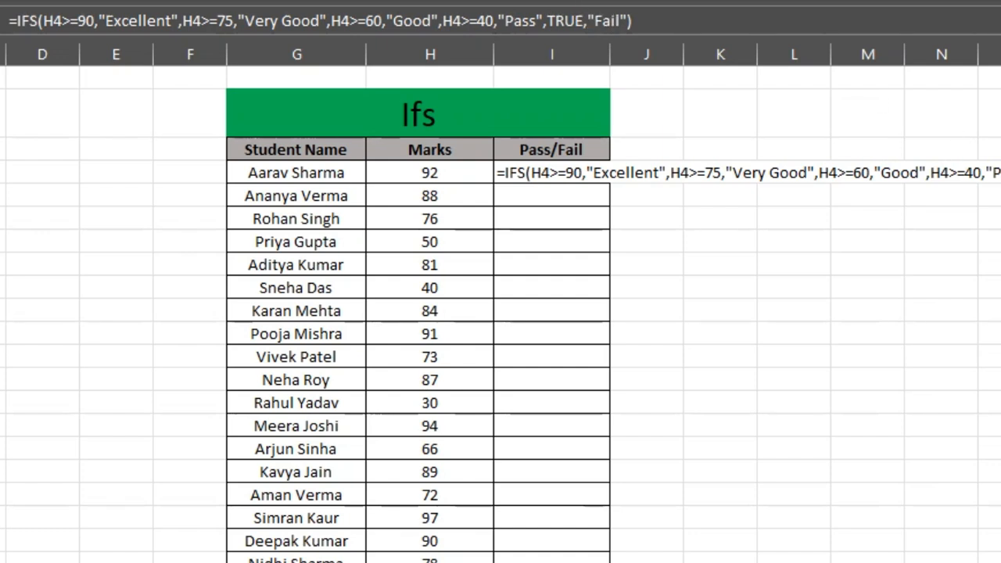
{"action": "key", "text": "Return"}
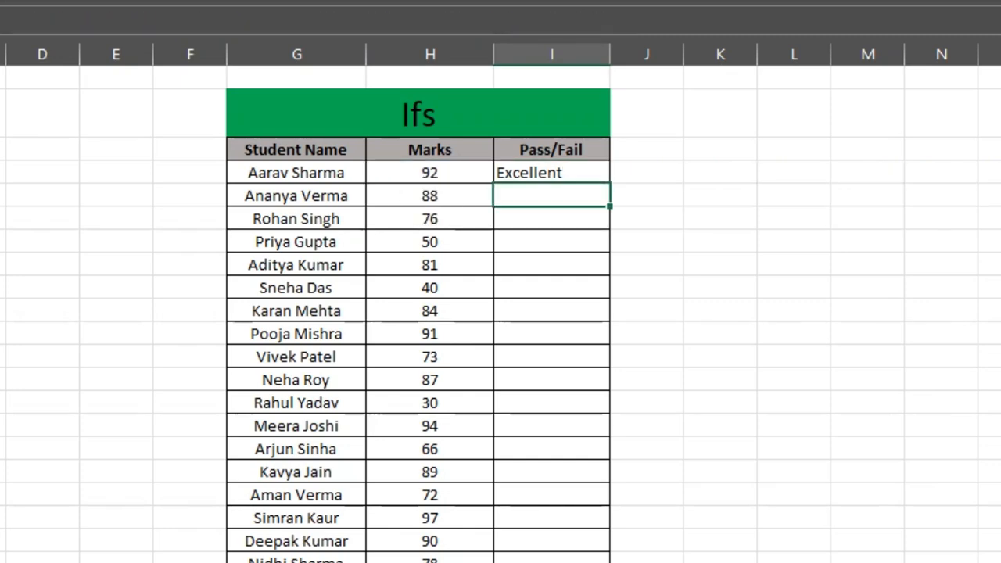
- Fill the IFS formula from I4 down the Pass/Fail column for all students
{"action": "left_click", "coordinate": [586, 172]}
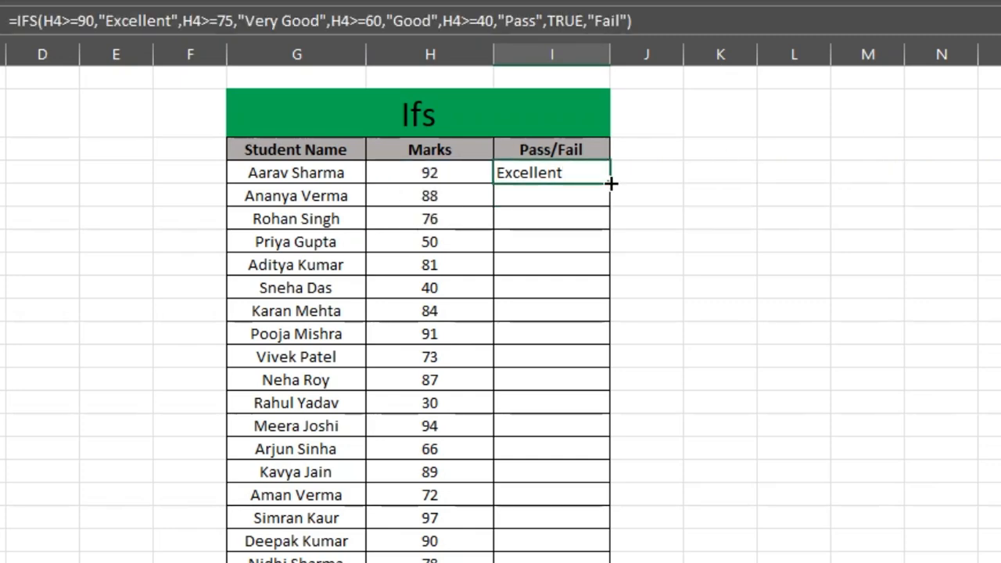
{"action": "double_click", "coordinate": [611, 183]}
{"action": "scroll", "coordinate": [704, 368], "scroll_direction": "down", "scroll_amount": 2}
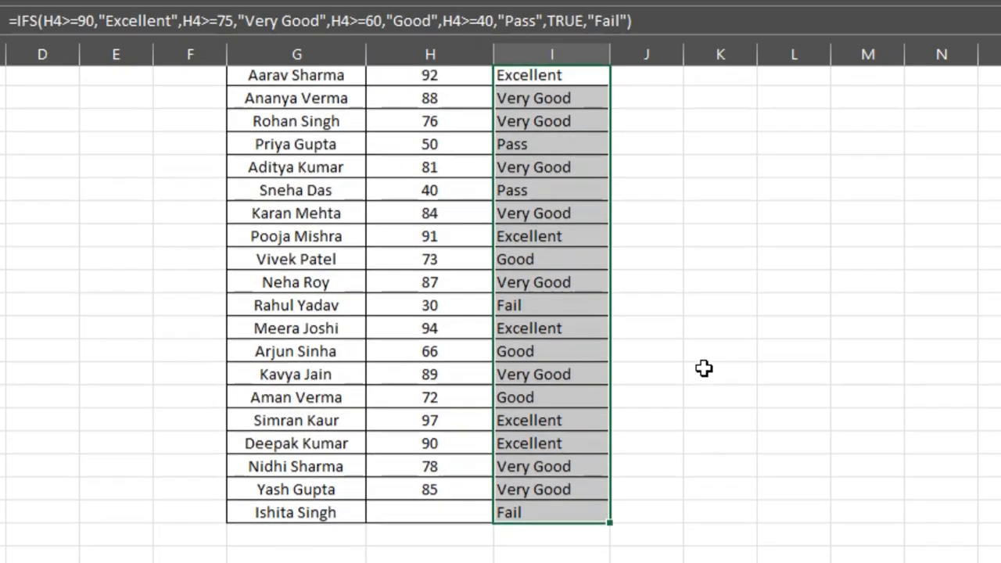
{"action": "scroll", "coordinate": [704, 368], "scroll_direction": "up", "scroll_amount": 1}
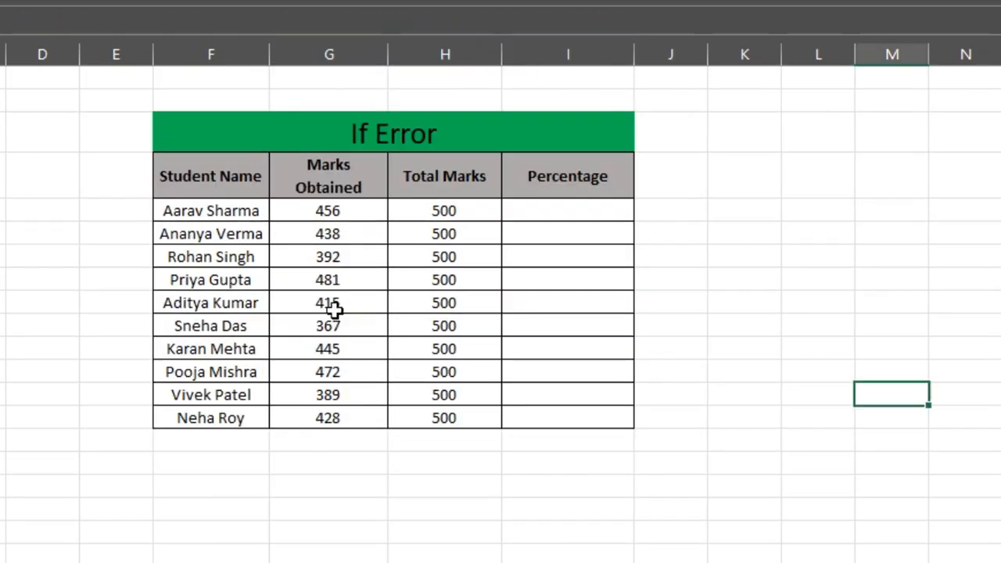
- Review the Student Name, Marks Obtained, Total Marks and Percentage columns of the If Error table
{"action": "left_click_drag", "start_coordinate": [235, 174], "coordinate": [250, 418]}
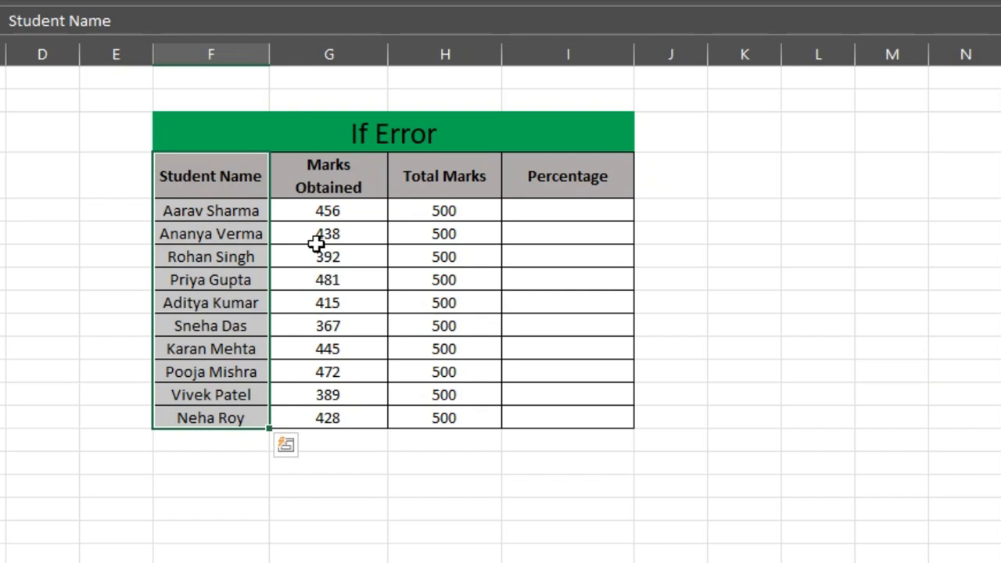
{"action": "left_click_drag", "start_coordinate": [337, 177], "coordinate": [346, 454]}
{"action": "left_click_drag", "start_coordinate": [454, 183], "coordinate": [458, 397]}
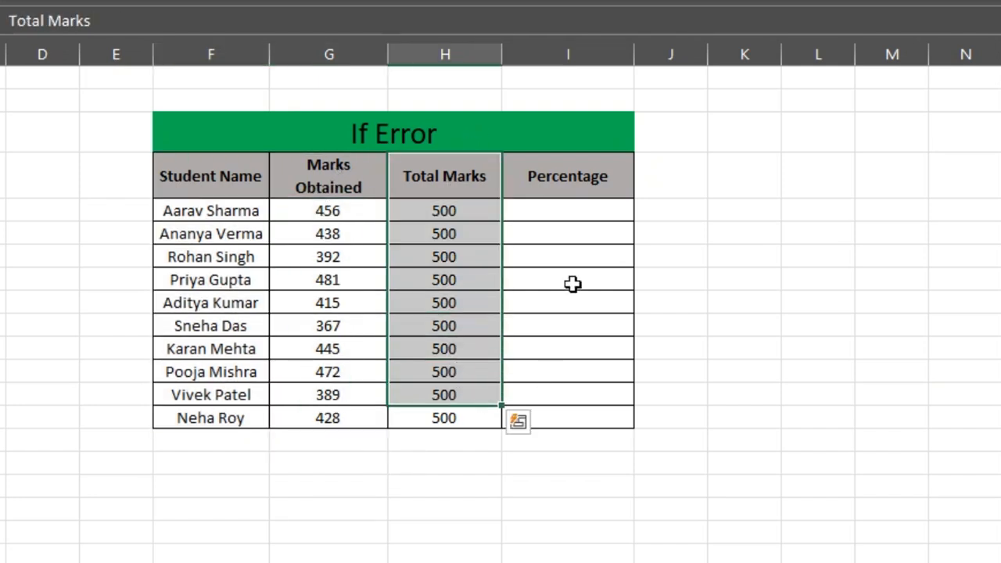
{"action": "left_click", "coordinate": [580, 248]}
{"action": "left_click", "coordinate": [572, 221]}
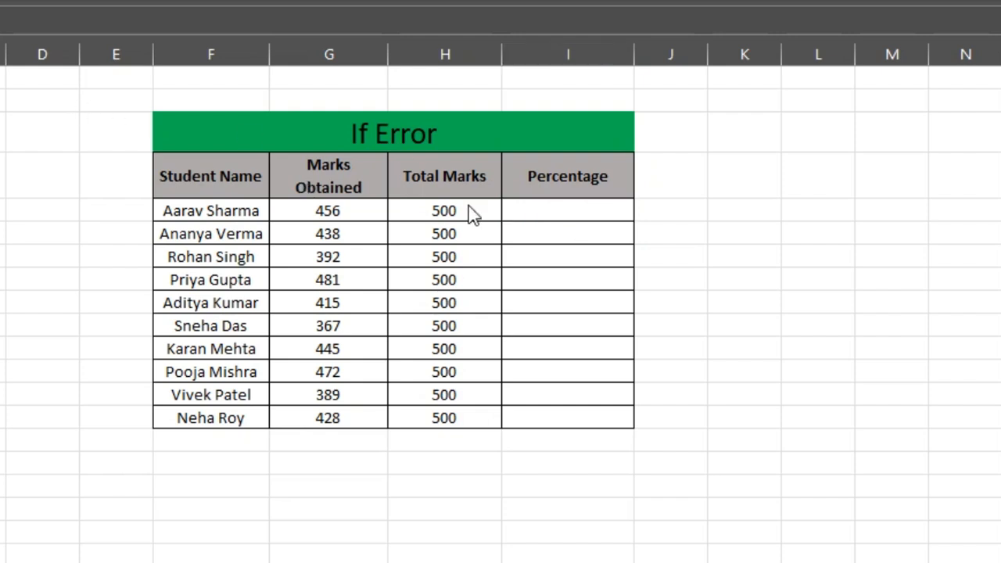
- Enter the formula =G5/H5 in I5 to calculate the first student's percentage
{"action": "left_click", "coordinate": [556, 213]}
{"action": "double_click", "coordinate": [554, 215]}
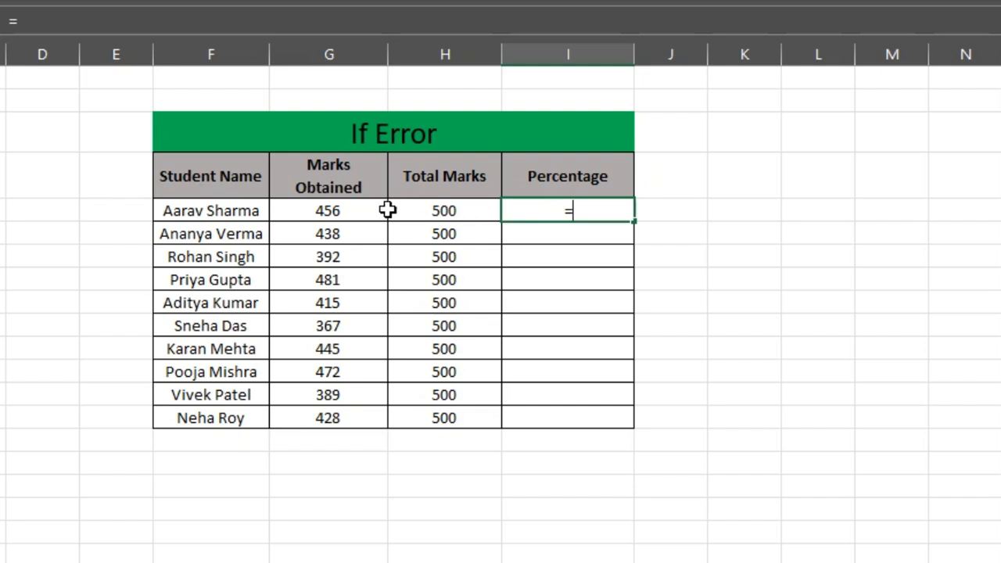
{"action": "left_click", "coordinate": [363, 210]}
{"action": "type", "text": "/"}
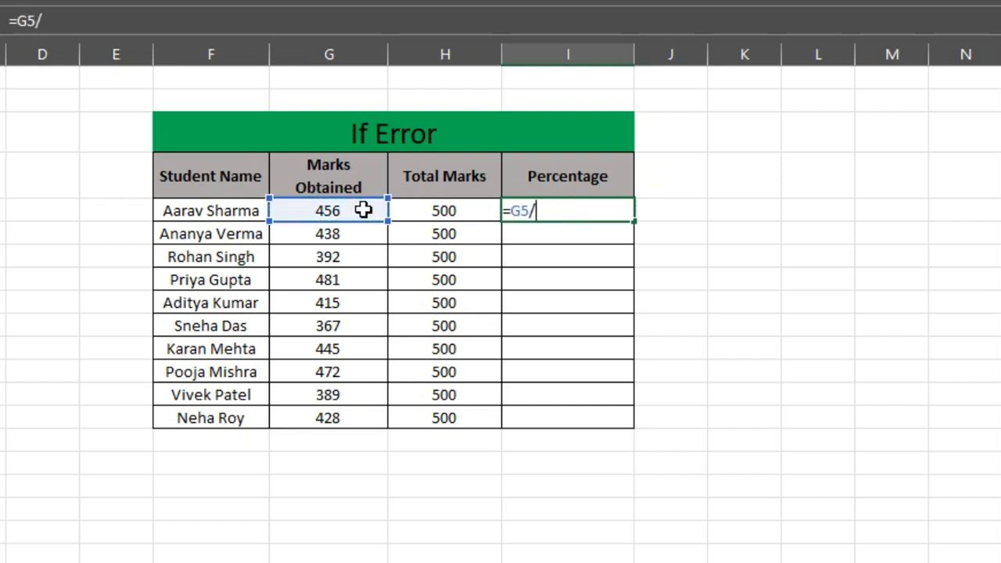
{"action": "left_click", "coordinate": [444, 210]}
{"action": "key", "text": "Return"}
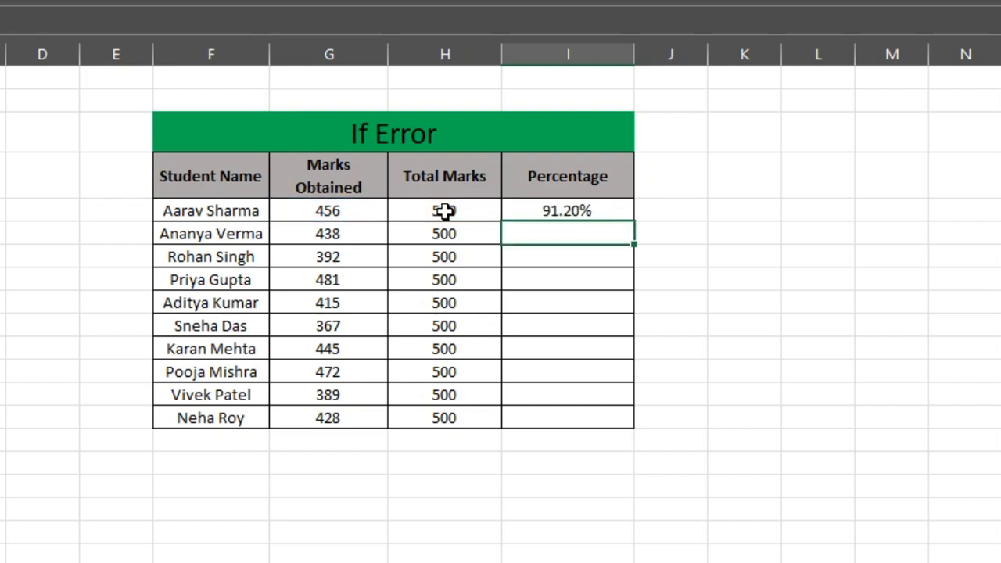
- Fill the percentage formula from I5 down the Percentage column for all students
{"action": "left_click", "coordinate": [615, 210]}
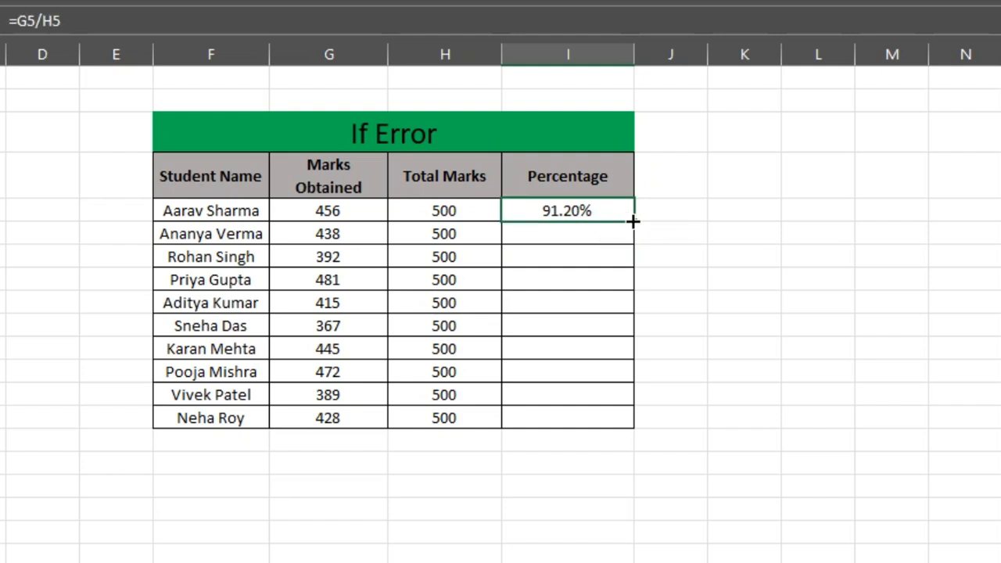
{"action": "double_click", "coordinate": [634, 221]}
{"action": "left_click", "coordinate": [843, 275]}
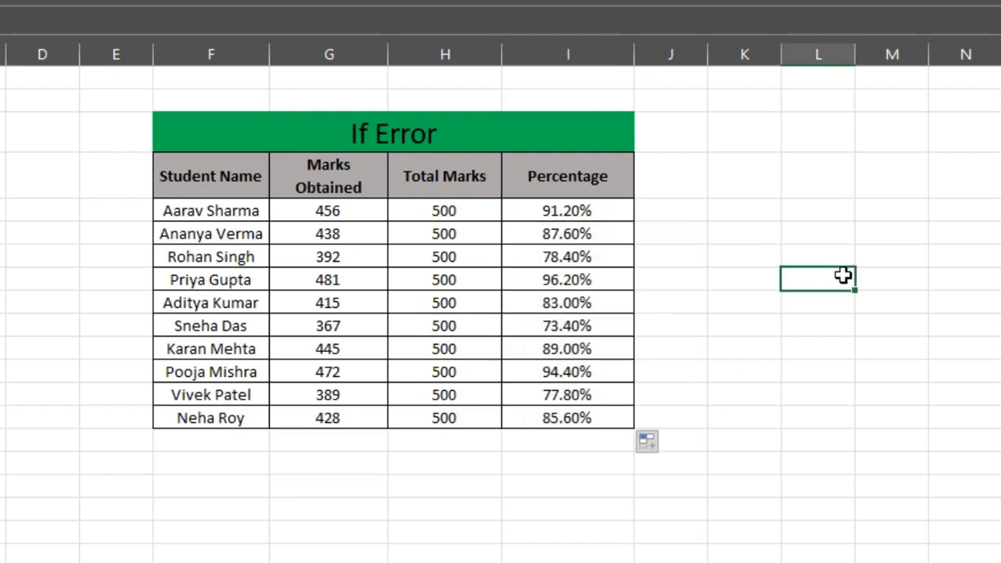
- Set the Total Marks in H7 and H11 to 0
{"action": "left_click", "coordinate": [456, 258]}
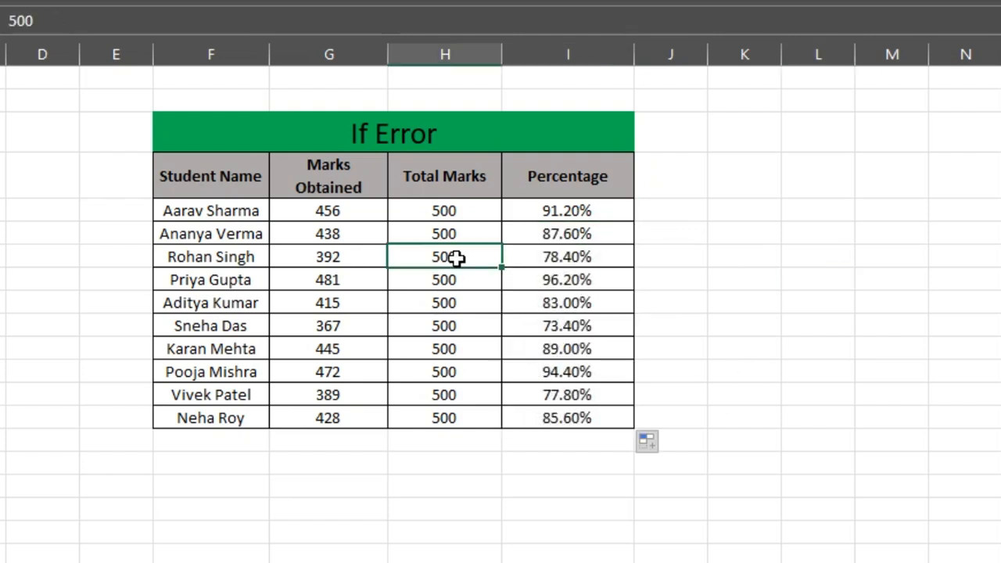
{"action": "key", "text": "BackSpace"}
{"action": "key", "text": "Return"}
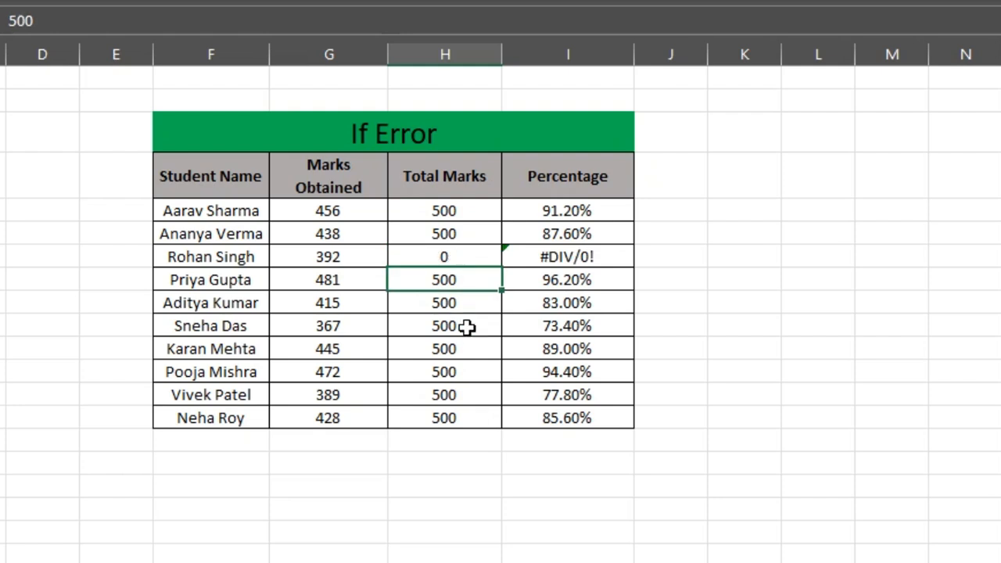
{"action": "left_click", "coordinate": [467, 350]}
{"action": "type", "text": "0"}
{"action": "key", "text": "Return"}
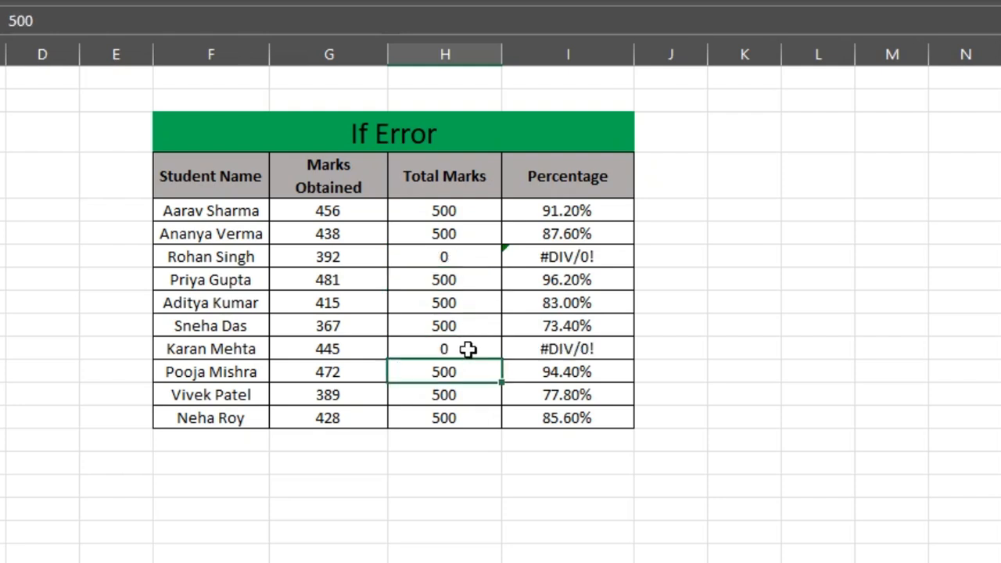
{"action": "left_click", "coordinate": [916, 345]}
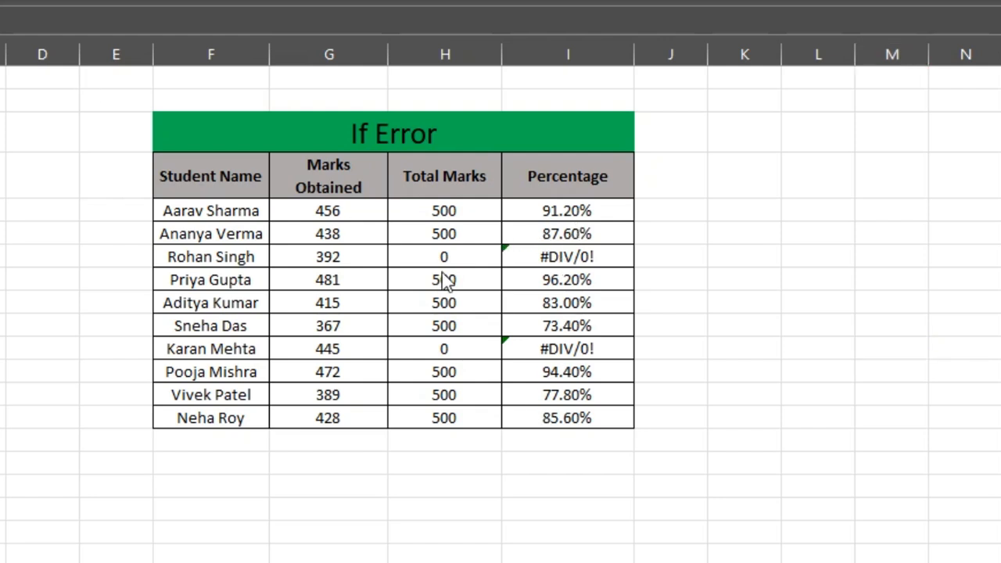
- Wrap the G5/H5 calculation in I5 in IFERROR, with "Missing Marks" as the value if there is an error
{"action": "left_click", "coordinate": [603, 202]}
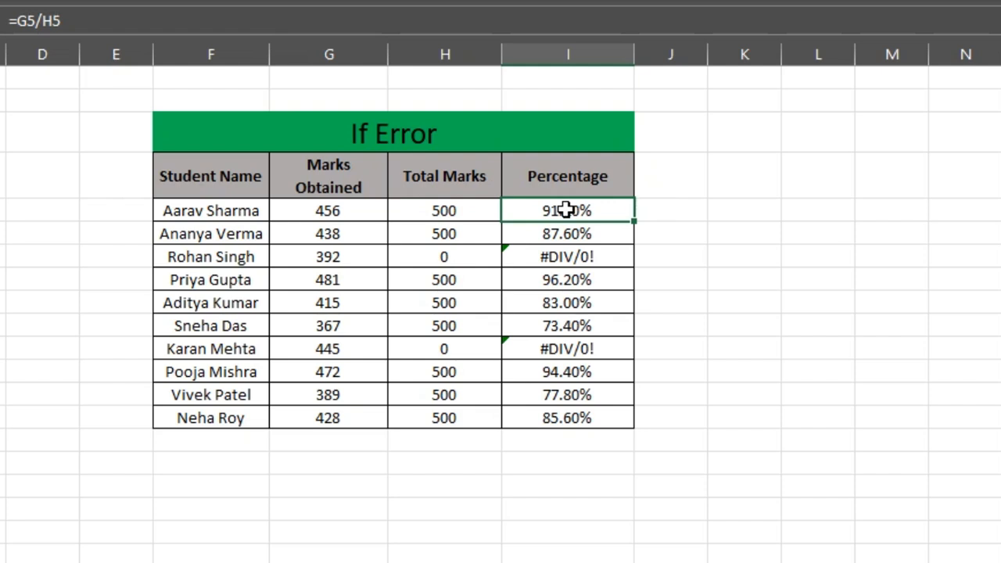
{"action": "double_click", "coordinate": [566, 210]}
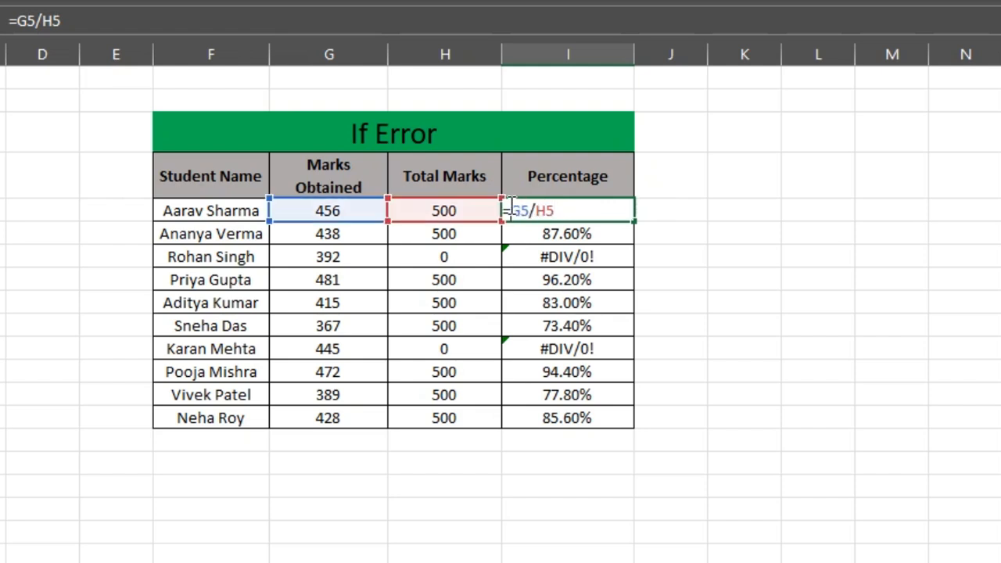
{"action": "type", "text": "if er"}
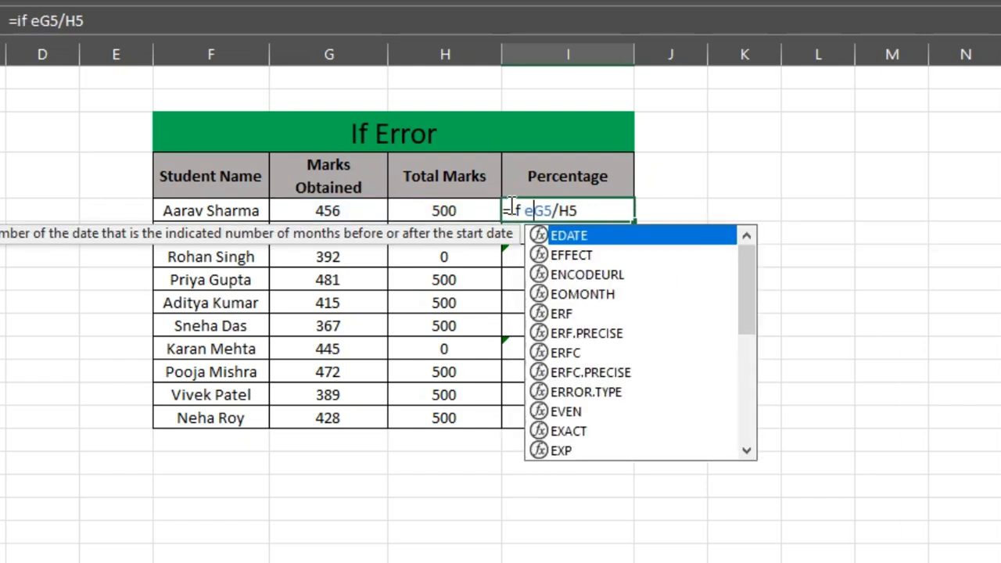
{"action": "type", "text": "r"}
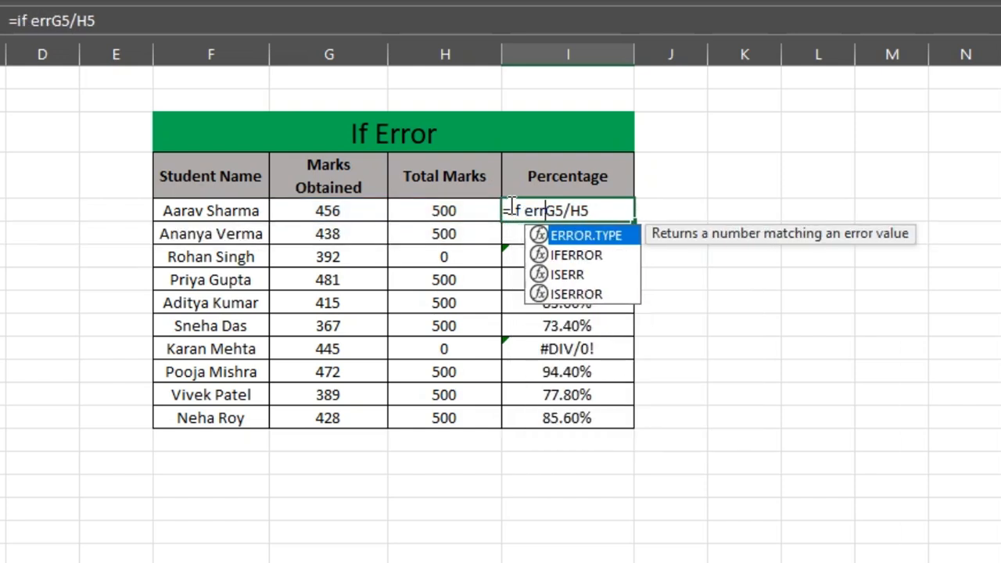
{"action": "key", "text": "Down"}
{"action": "key", "text": "Tab"}
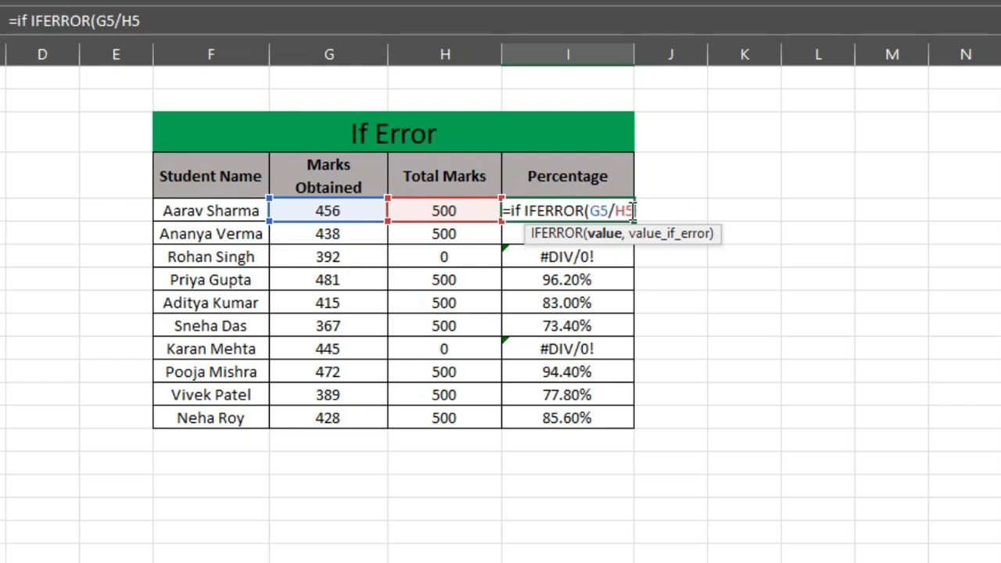
{"action": "type", "text": ","}
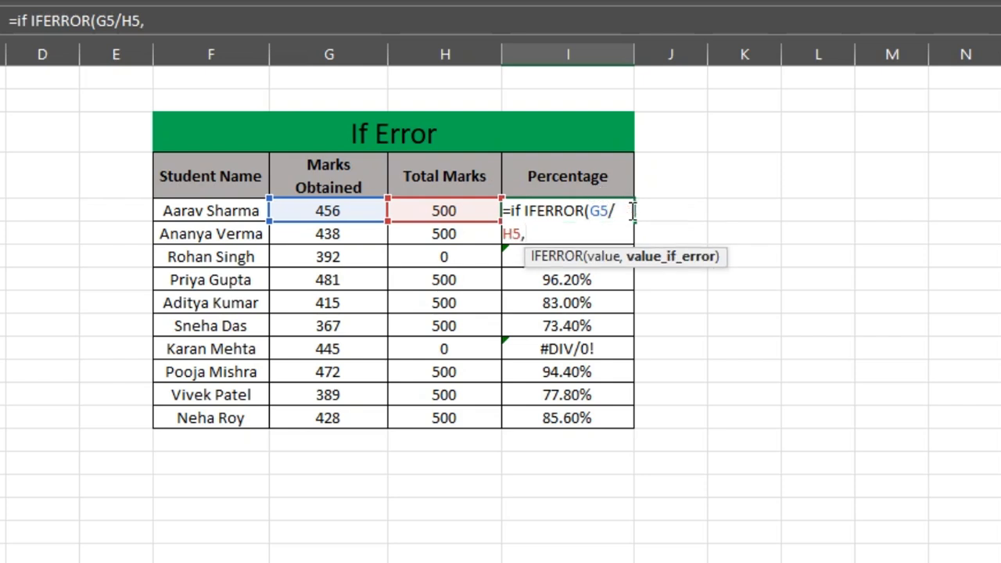
{"action": "type", "text": "\"Miss"}
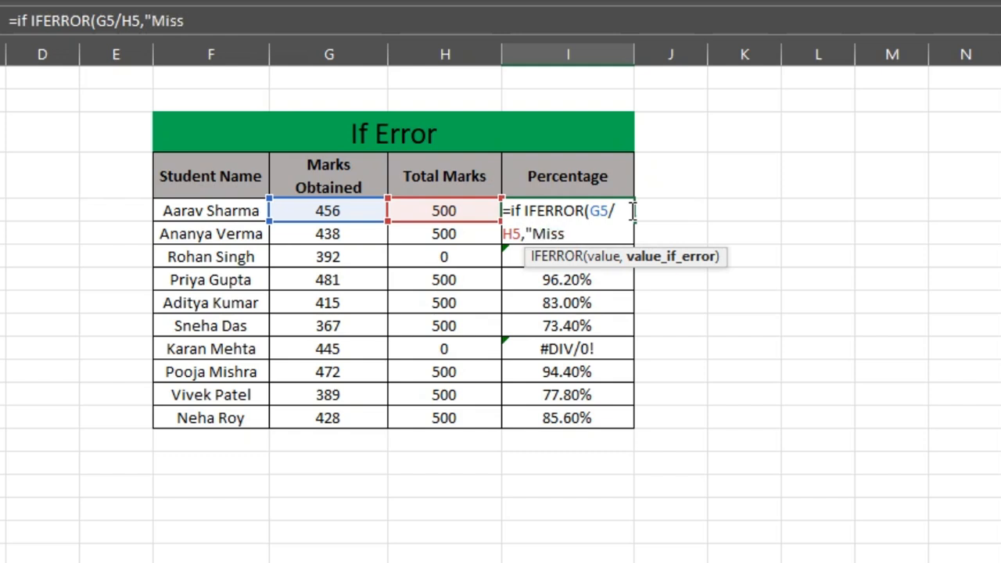
{"action": "type", "text": "ing Marks"}
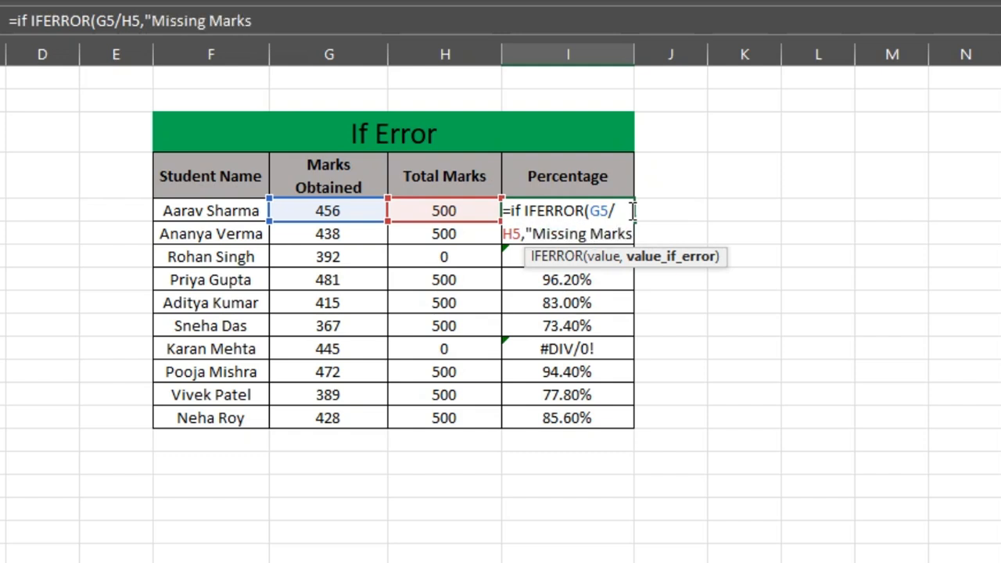
{"action": "type", "text": "\""}
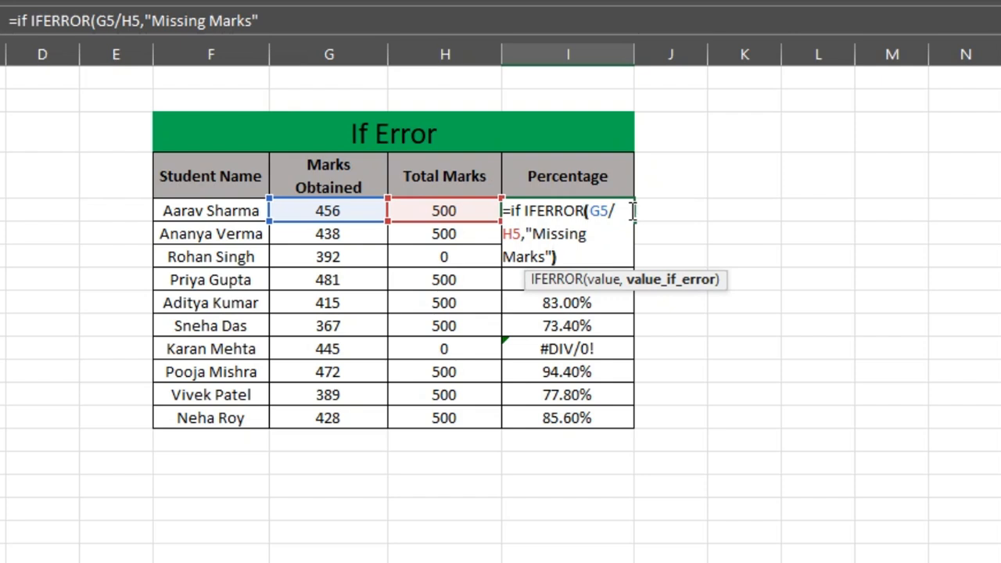
{"action": "type", "text": ")"}
{"action": "key", "text": "Return"}
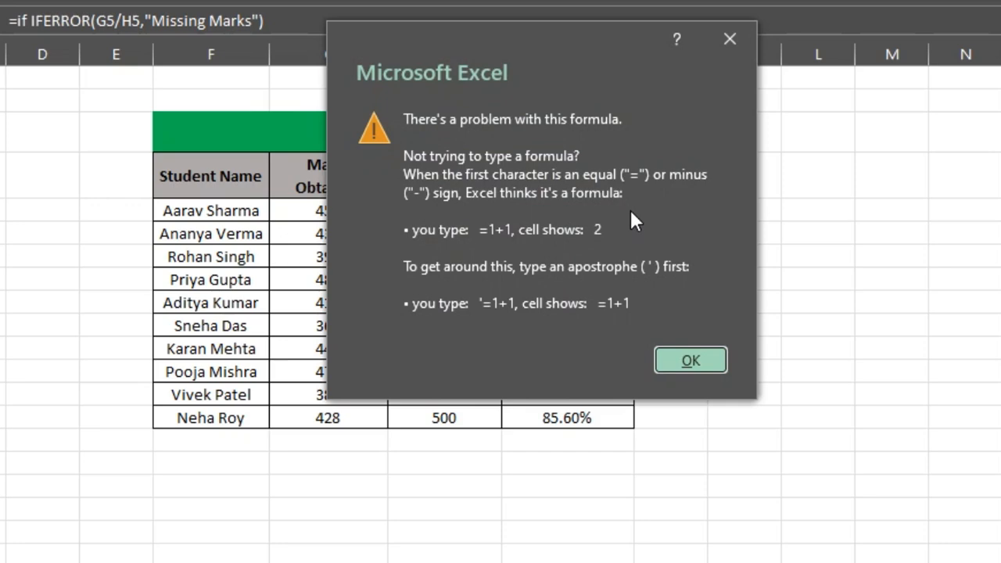
- Correct the I5 formula to =IFERROR(G5/H5,"Missing Marks") and fill it down the Percentage column
{"action": "left_click", "coordinate": [690, 360]}
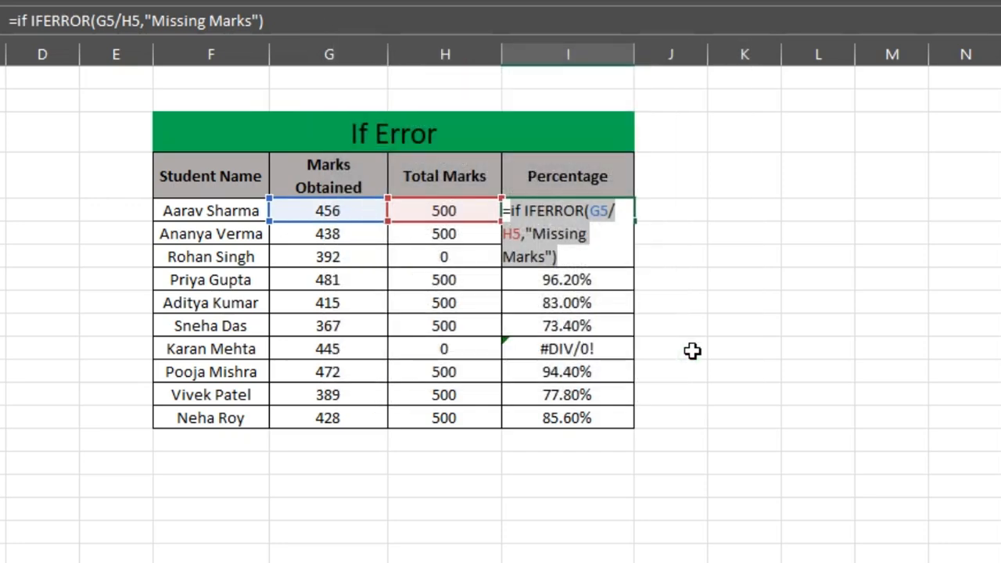
{"action": "key", "text": "Return"}
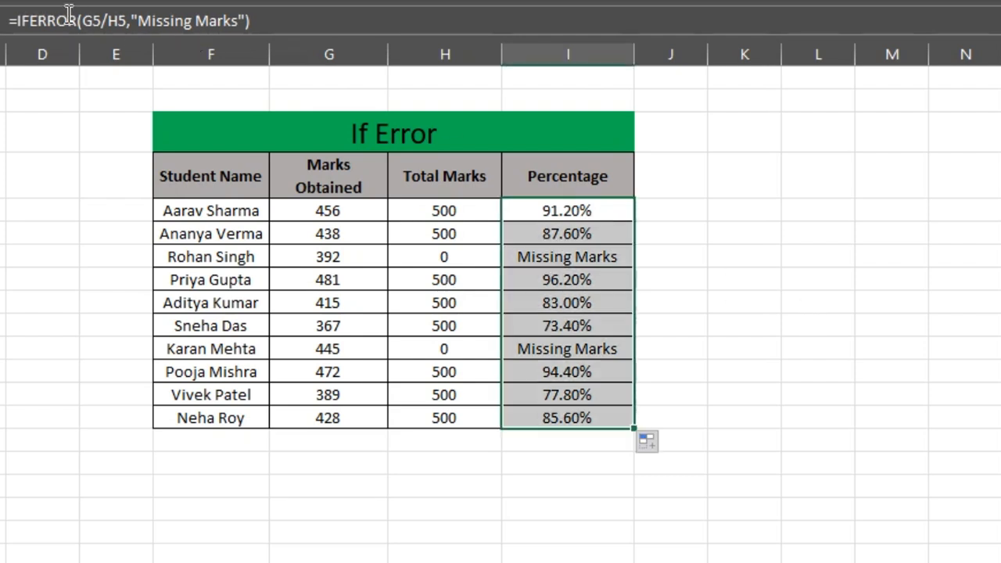
{"action": "left_click", "coordinate": [832, 287]}
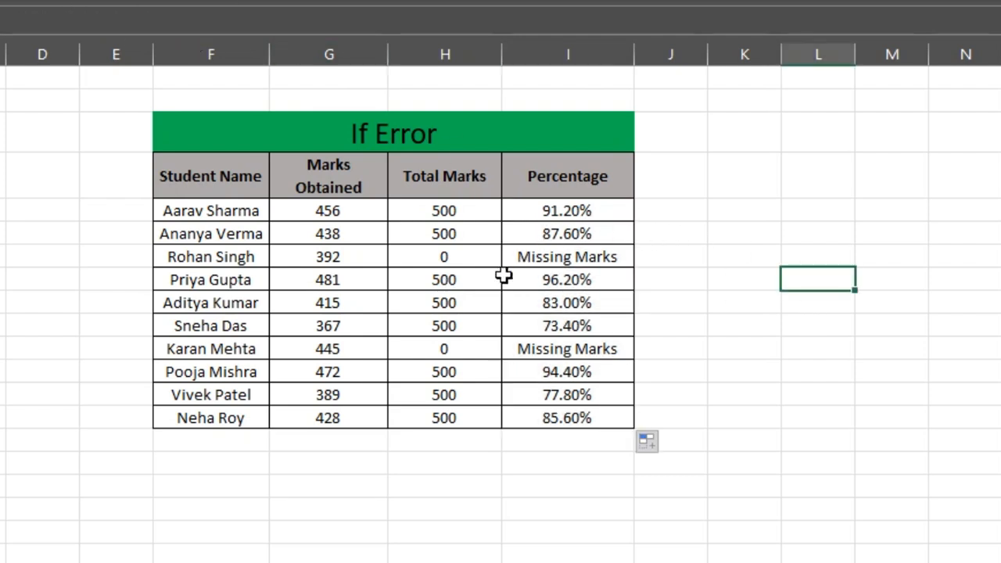
- Set the Total Marks in H9 and H12 to 0 to test the IFERROR formula
{"action": "left_click", "coordinate": [479, 302]}
{"action": "type", "text": "0"}
{"action": "key", "text": "Return"}
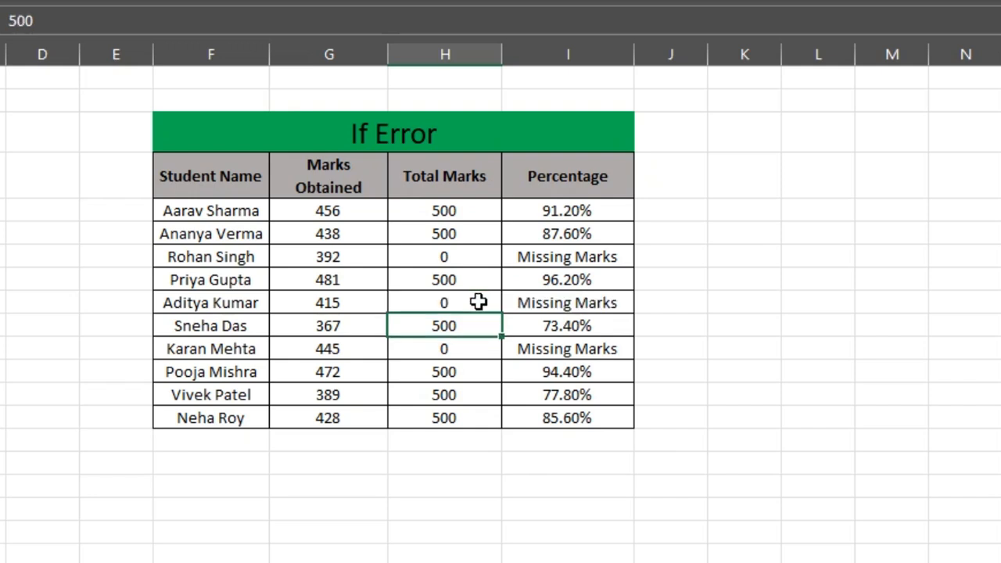
{"action": "left_click", "coordinate": [461, 373]}
{"action": "type", "text": "0"}
{"action": "key", "text": "ctrl+Return"}
{"action": "key", "text": "Down"}
{"action": "left_click", "coordinate": [974, 344]}
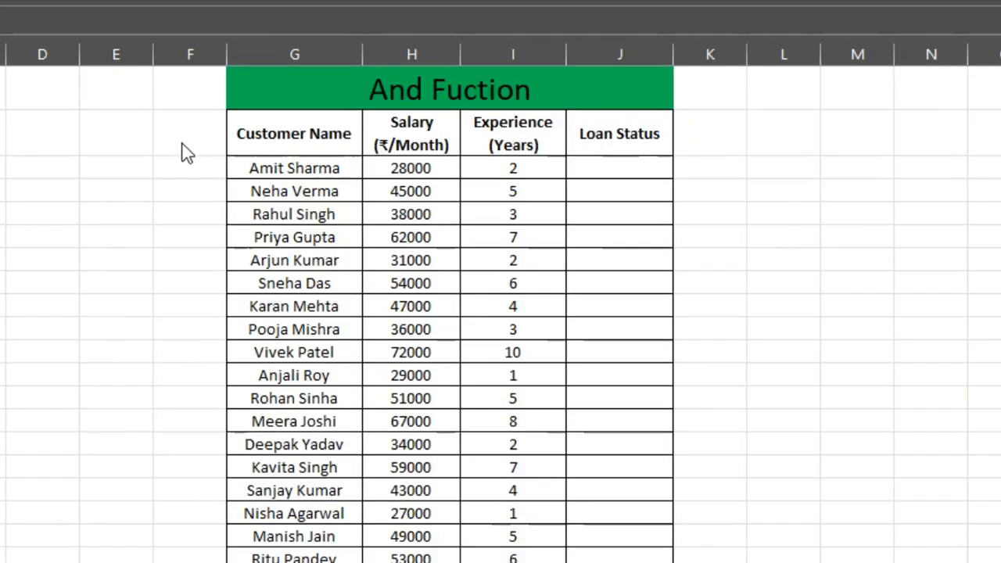
- Review the Customer Name, Salary, Experience and Loan Status columns of the And Fuction table
{"action": "left_click_drag", "start_coordinate": [313, 123], "coordinate": [317, 283]}
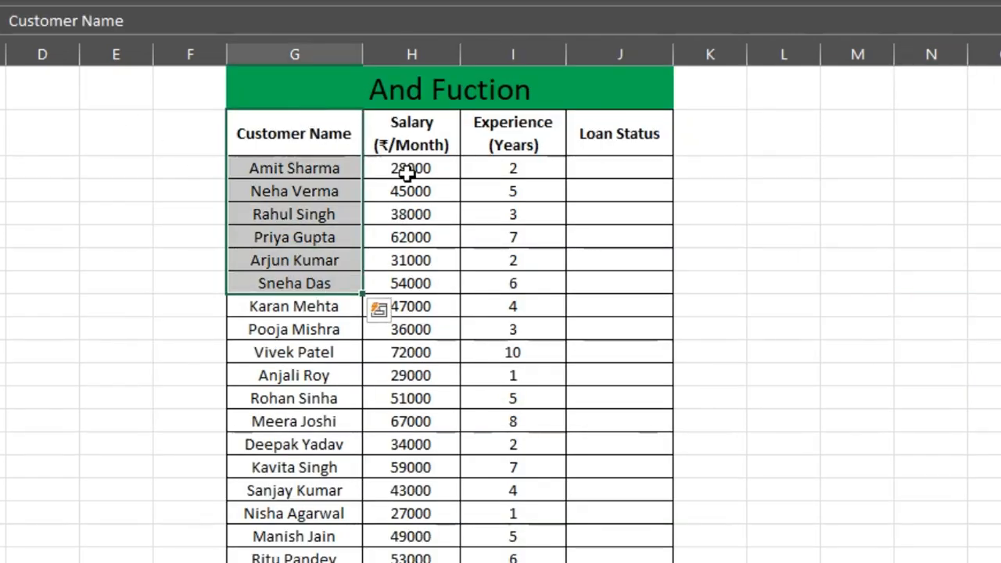
{"action": "left_click_drag", "start_coordinate": [427, 120], "coordinate": [411, 352]}
{"action": "left_click_drag", "start_coordinate": [532, 128], "coordinate": [537, 415]}
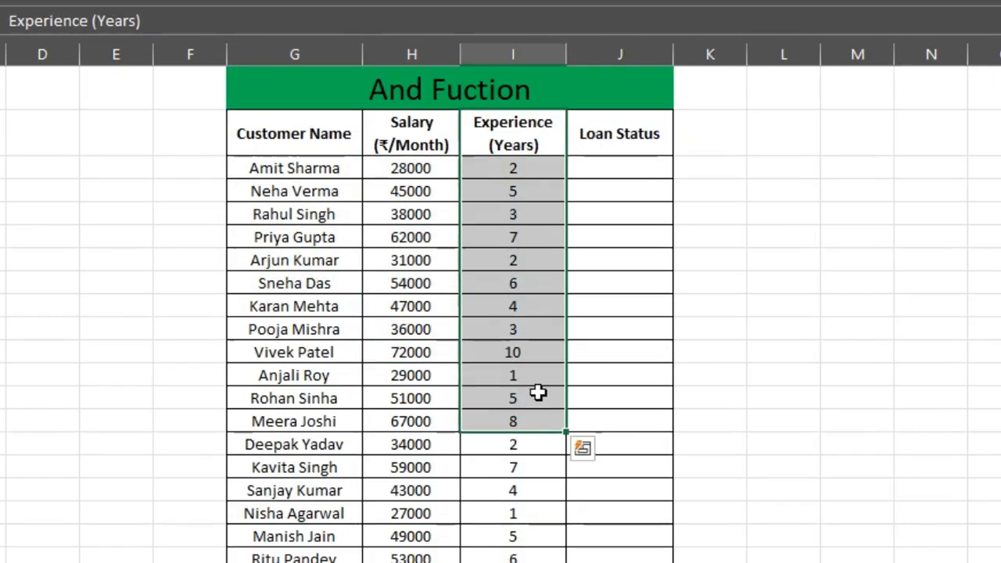
{"action": "left_click_drag", "start_coordinate": [628, 150], "coordinate": [628, 384]}
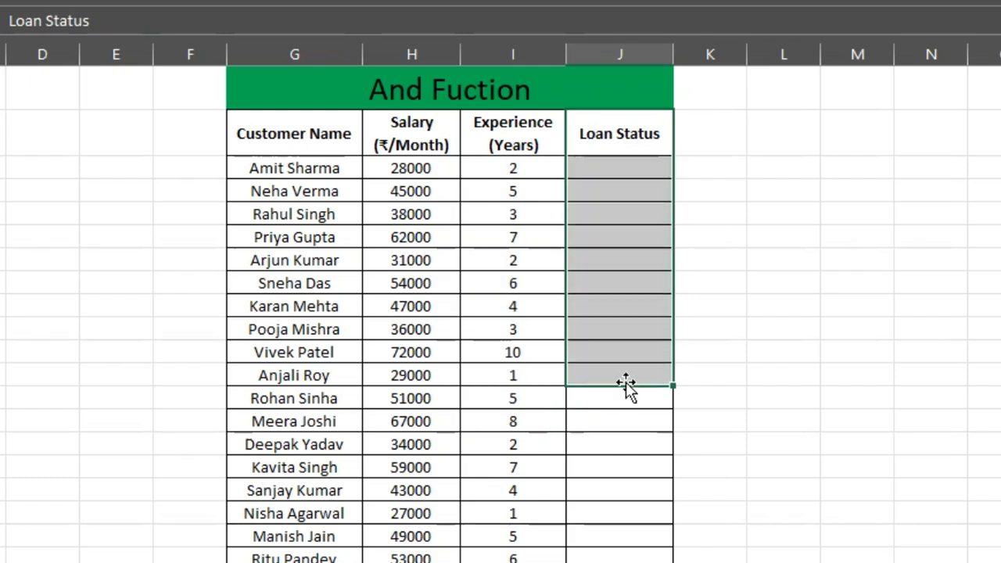
{"action": "left_click", "coordinate": [827, 376]}
- Start an AND formula in J4, the first Loan Status cell, with the salary condition H4>=50000
{"action": "left_click", "coordinate": [600, 176]}
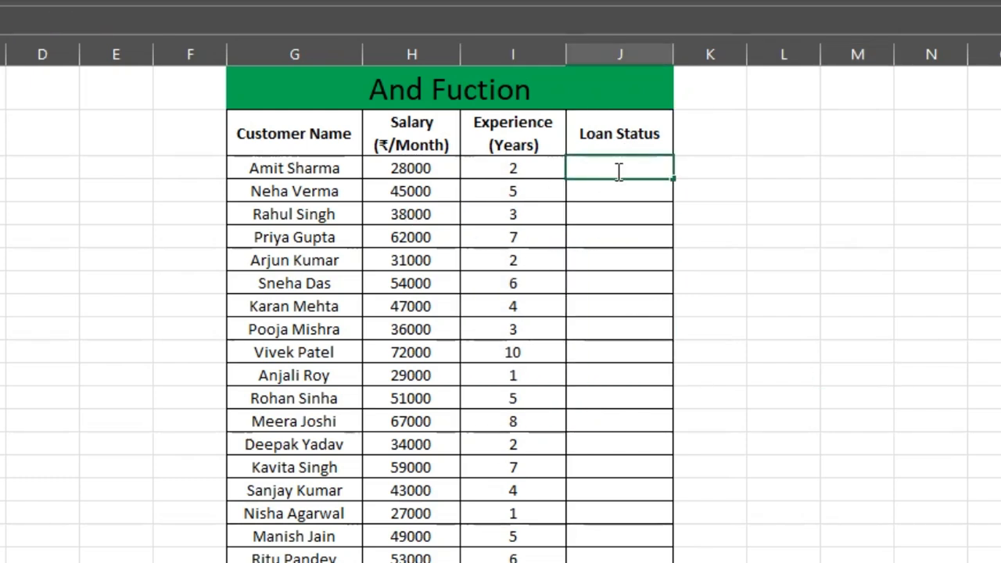
{"action": "type", "text": "=and"}
{"action": "key", "text": "Tab"}
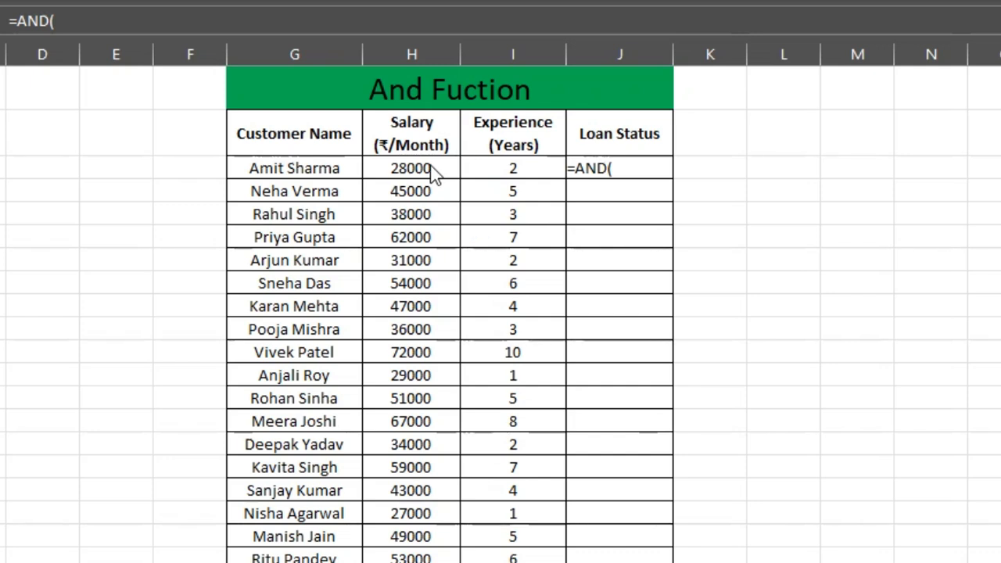
{"action": "left_click", "coordinate": [407, 168]}
{"action": "left_click", "coordinate": [407, 168]}
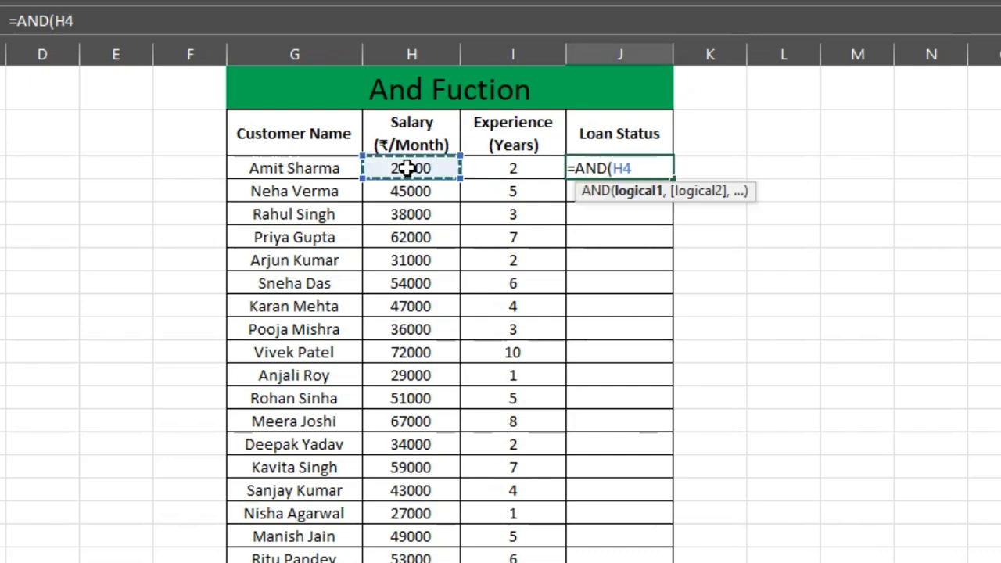
{"action": "type", "text": ">="}
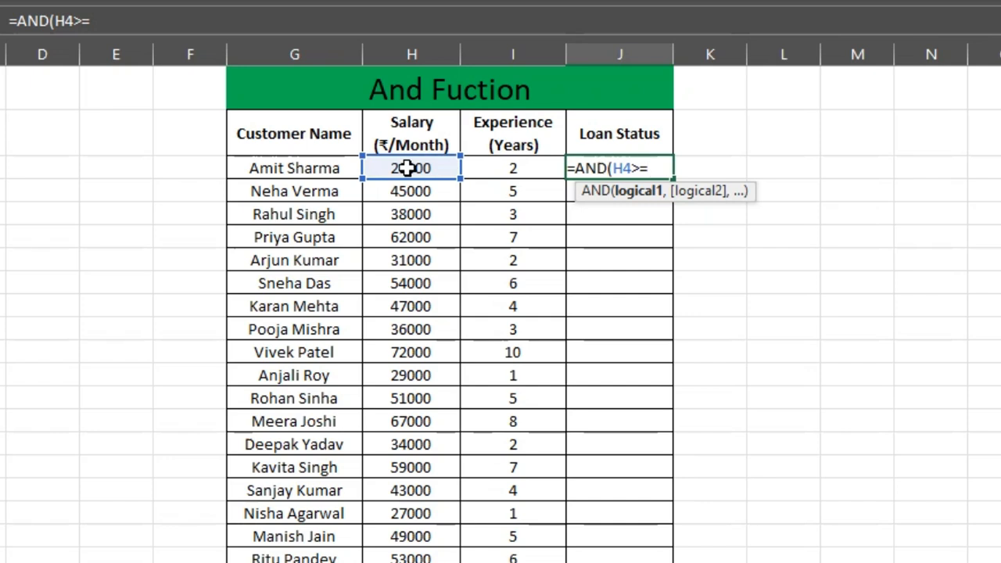
{"action": "type", "text": "50000"}
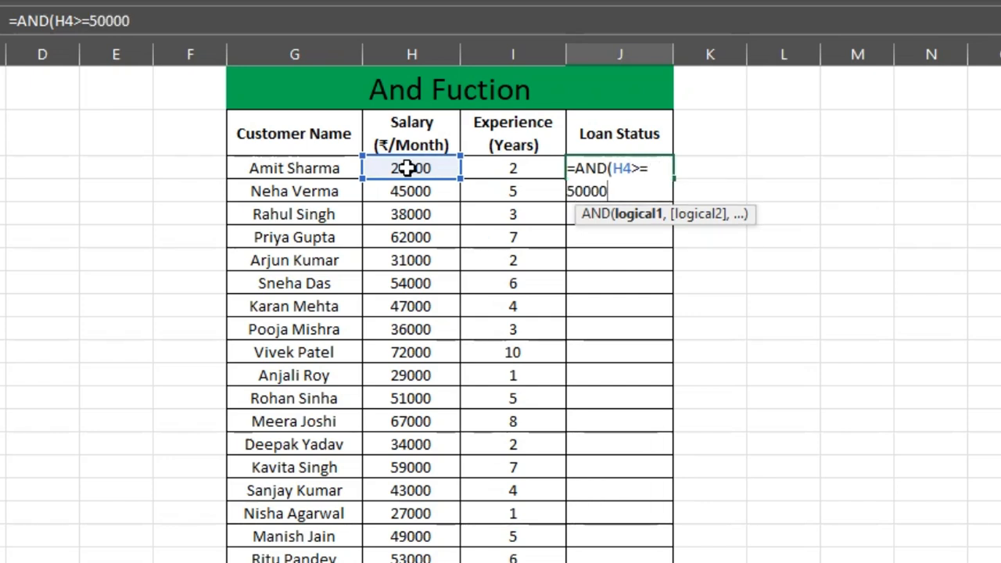
{"action": "type", "text": ","}
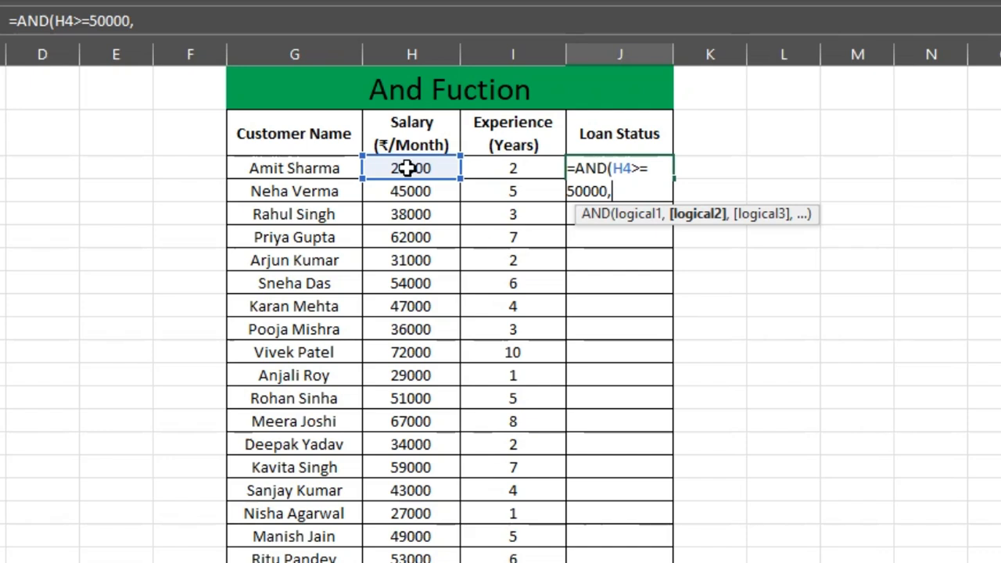
- Add the experience condition I4>=2 as the second argument of the AND formula in J4
{"action": "left_click", "coordinate": [505, 168]}
{"action": "type", "text": "<"}
{"action": "key", "text": "BackSpace"}
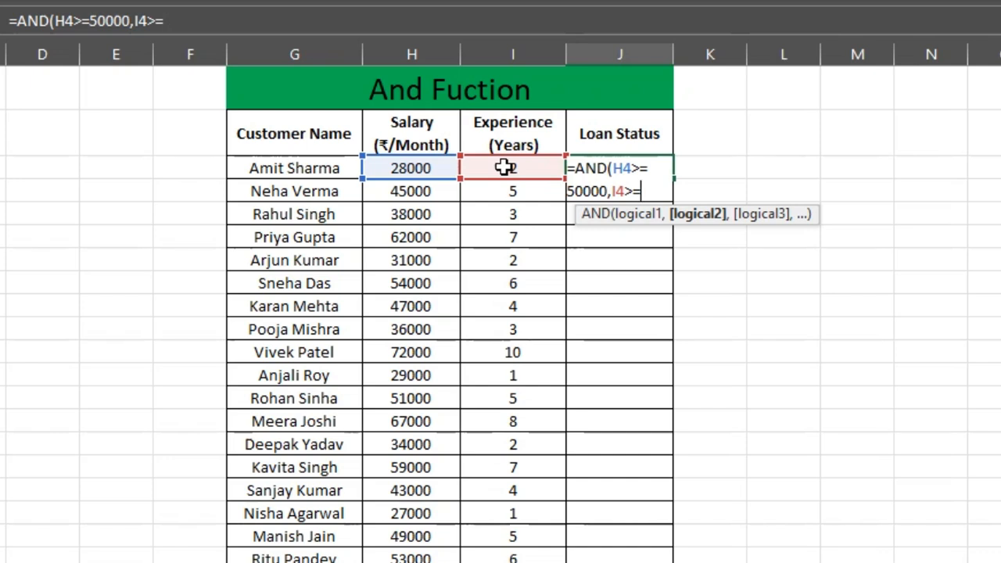
{"action": "type", "text": "2,"}
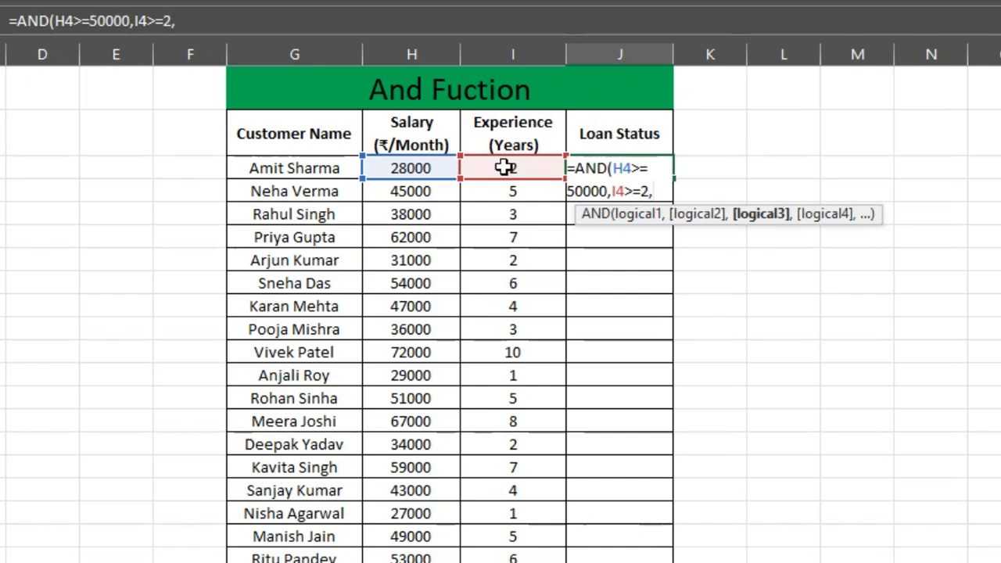
{"action": "type", "text": "\"Approved"}
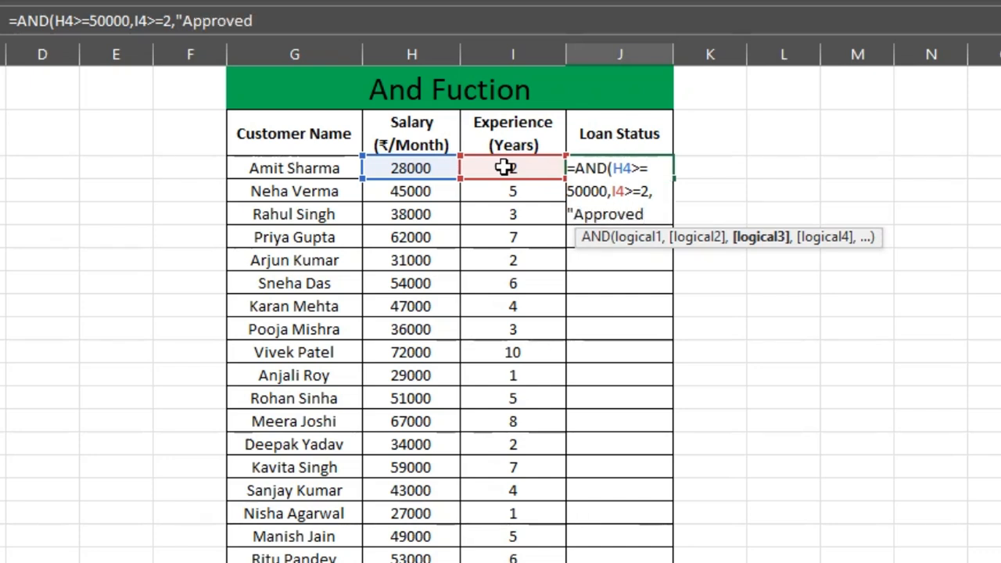
{"action": "type", "text": "\","}
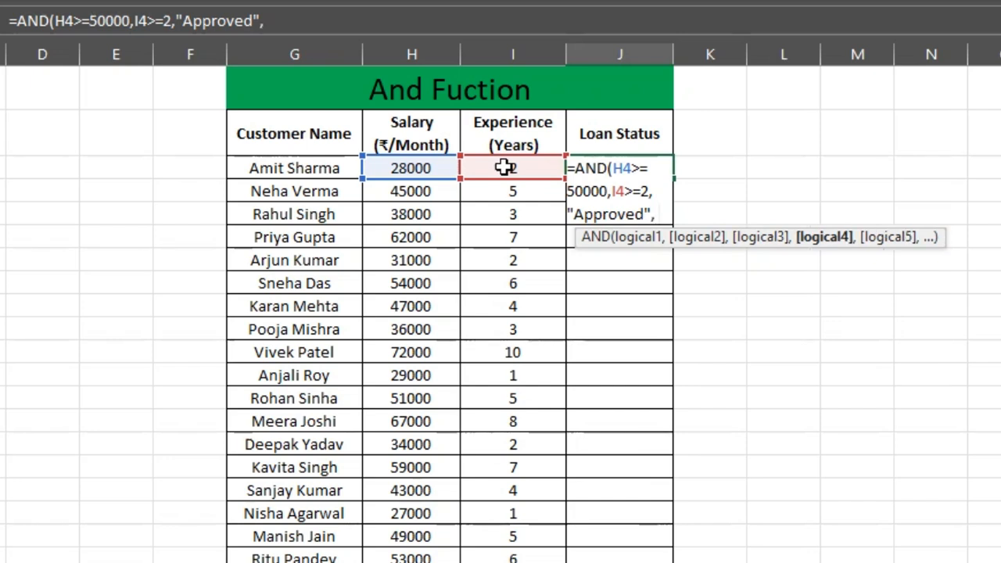
{"action": "type", "text": "\"Rejected"}
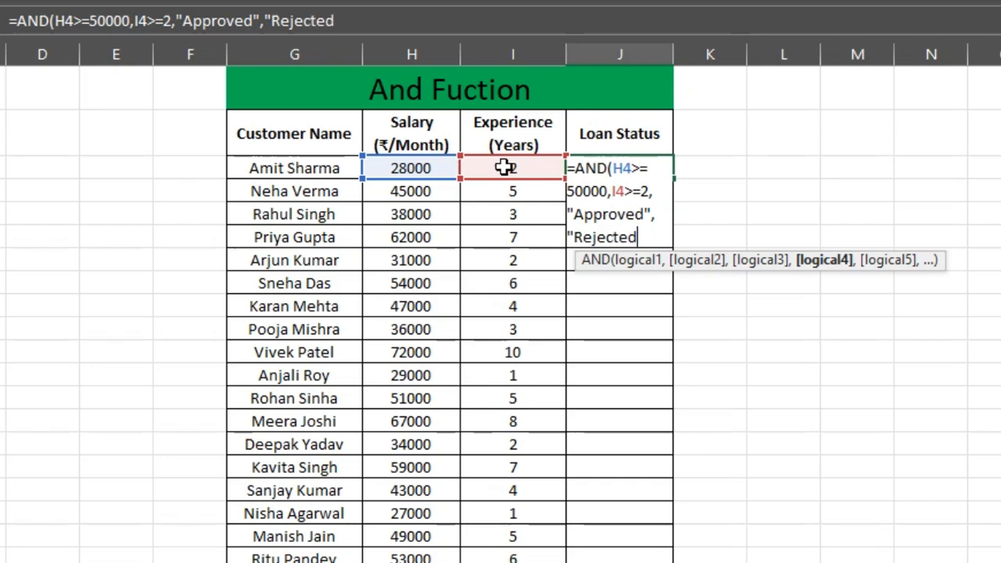
{"action": "type", "text": "\""}
- Complete J4 as =AND(H4>=50000,I4>=2,"Approved","Rejected") and fill it down the Loan Status column
{"action": "key", "text": "Return"}
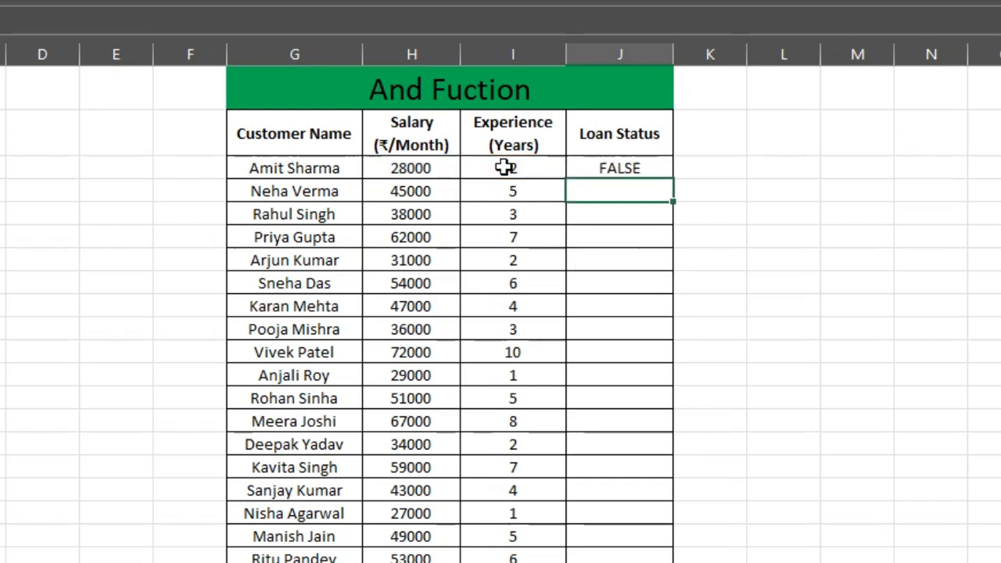
{"action": "left_click", "coordinate": [631, 168]}
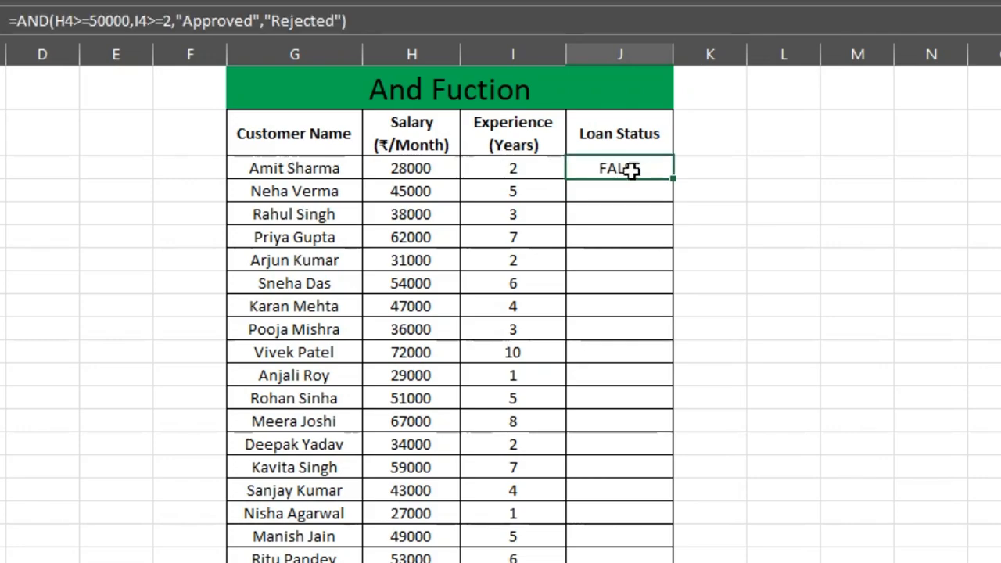
{"action": "double_click", "coordinate": [671, 175]}
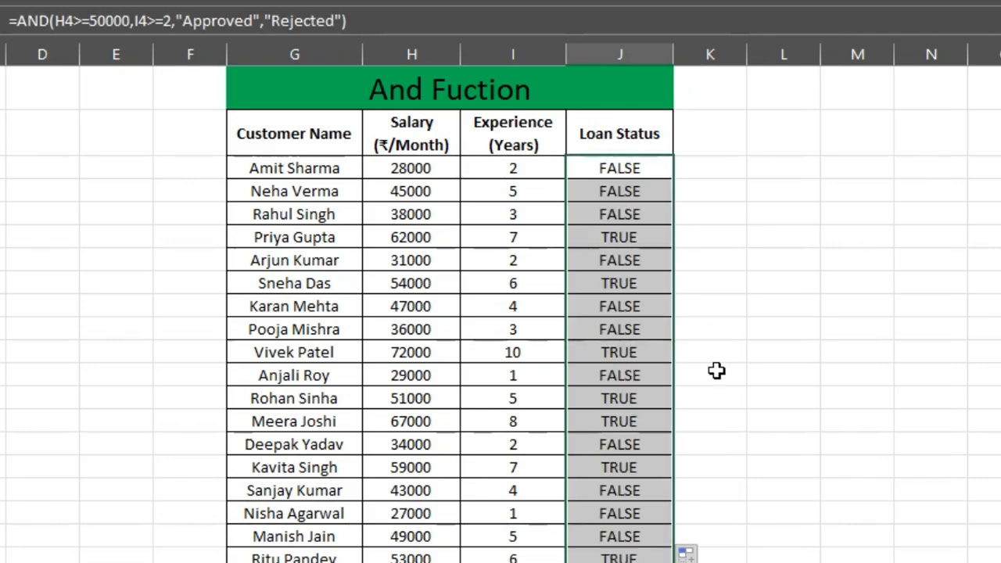